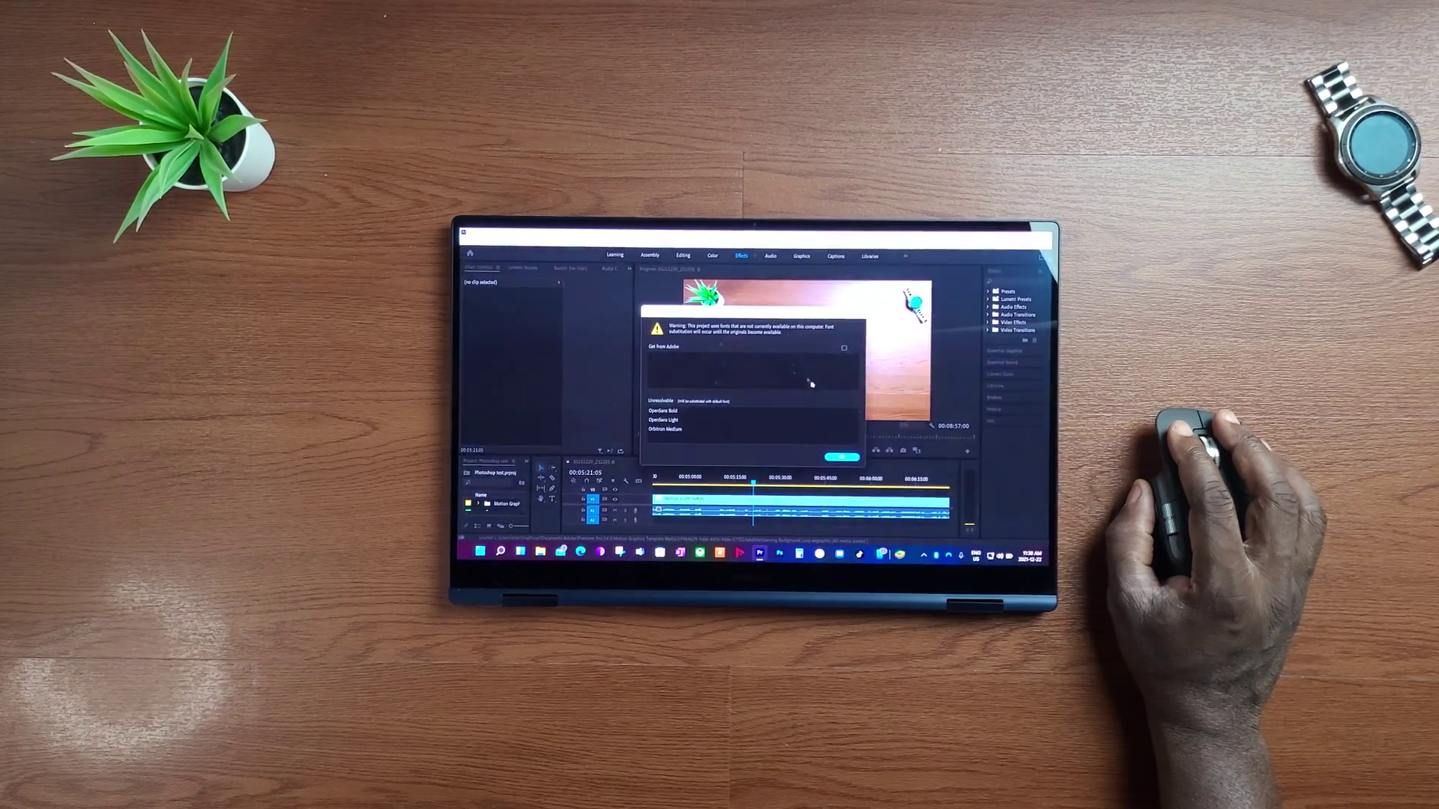
Dismiss the missing-fonts warning dialog with OK.
click(844, 459)
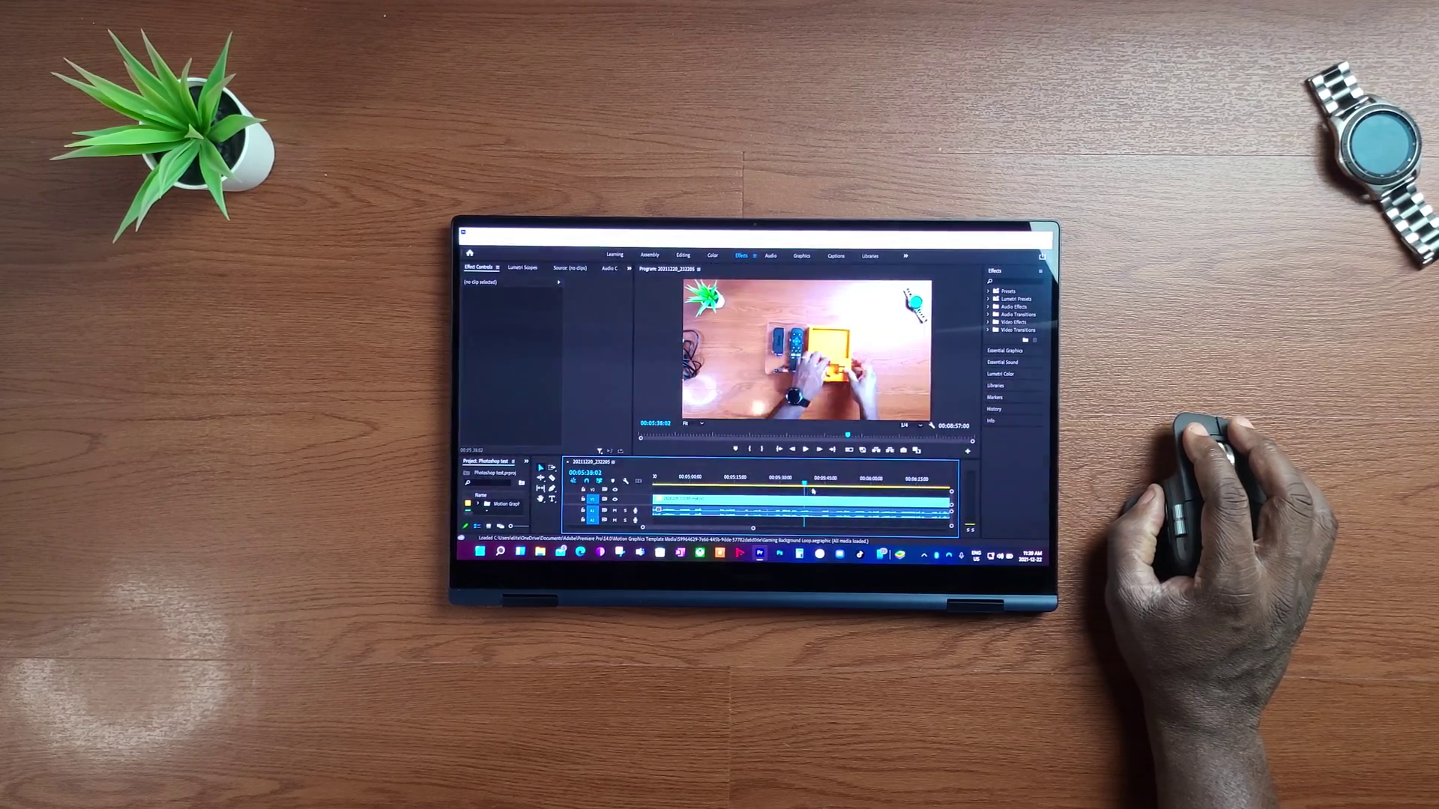
Scrub the playhead back to an earlier point in the desk footage and play the sequence.
drag(851, 492, 797, 487)
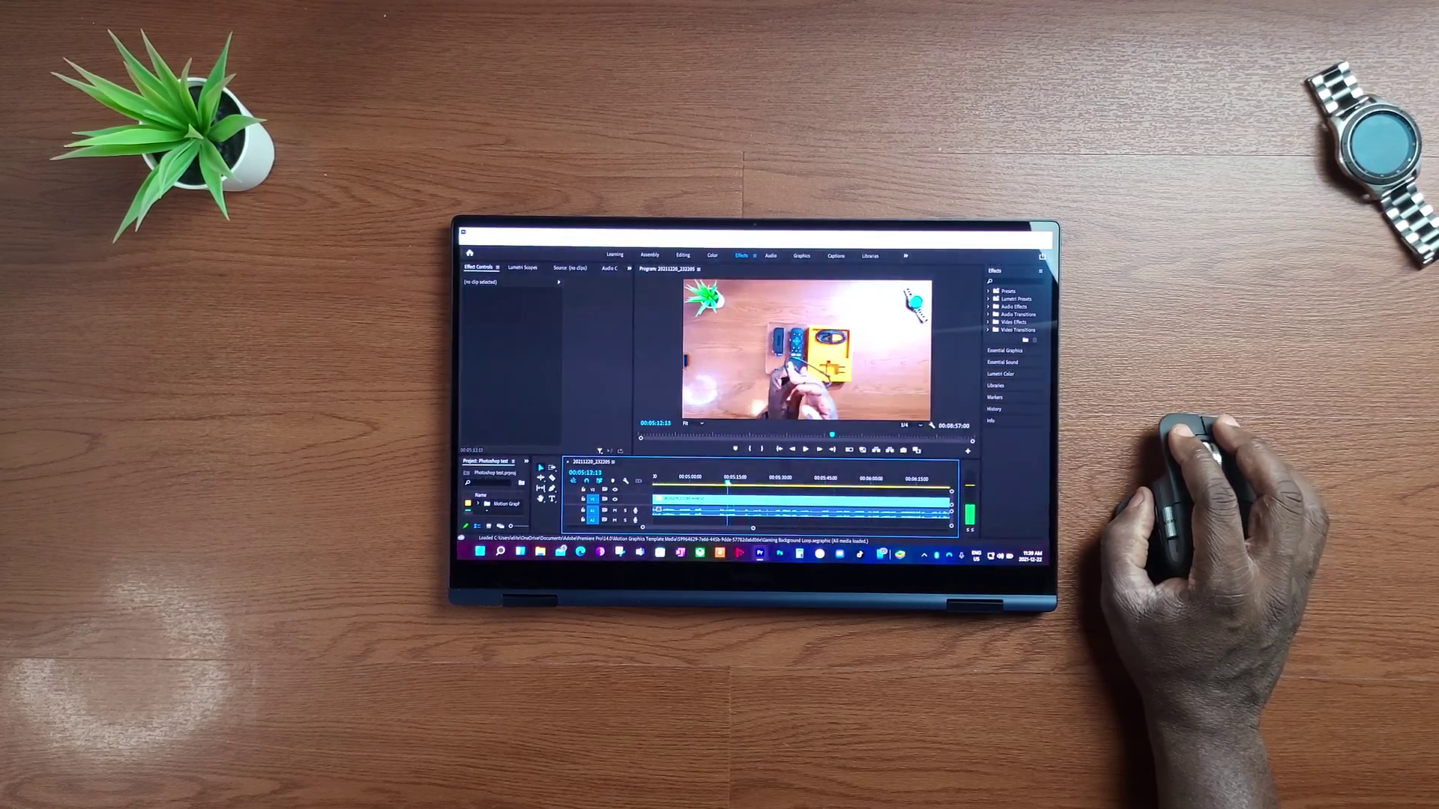
scroll(797, 487, left, 5)
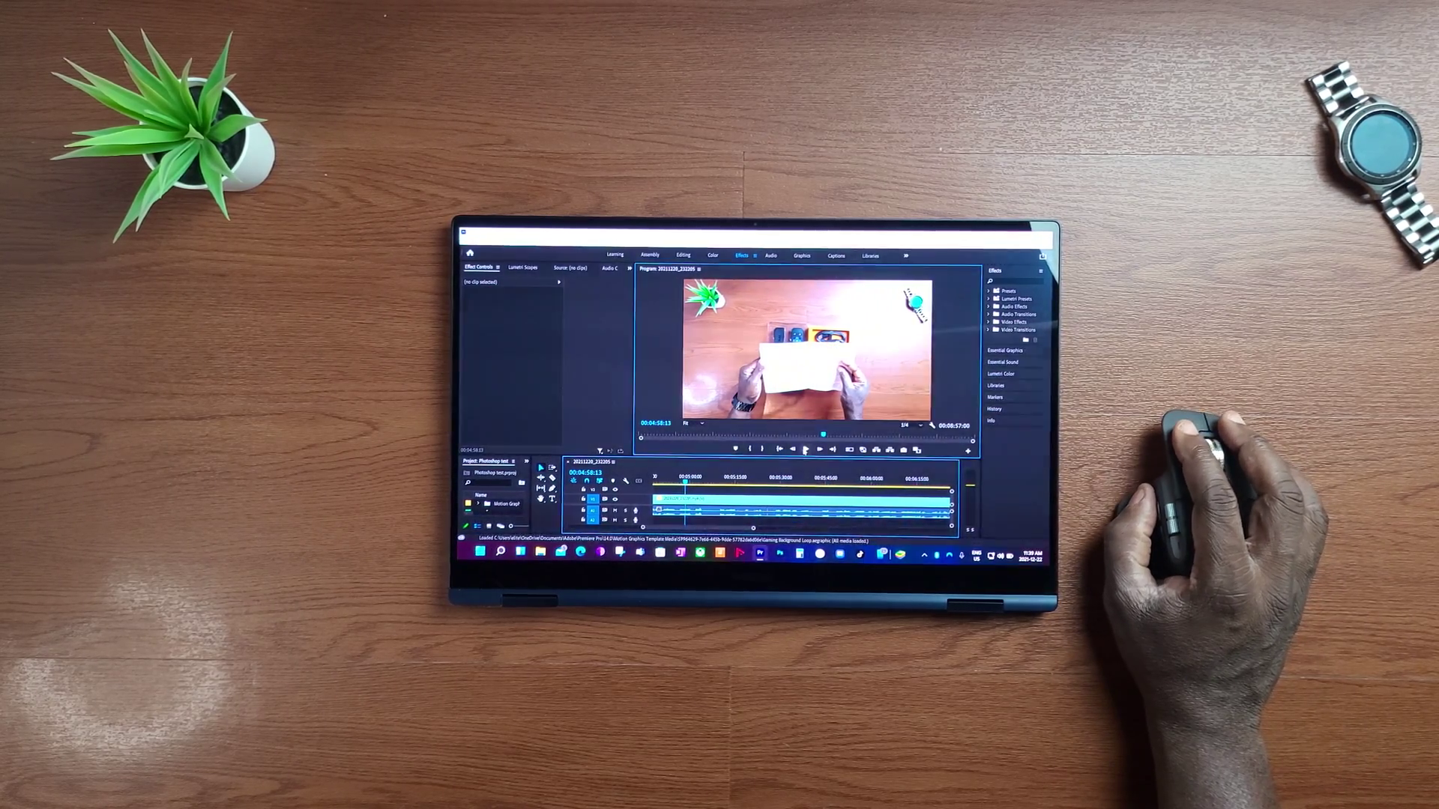
click(805, 449)
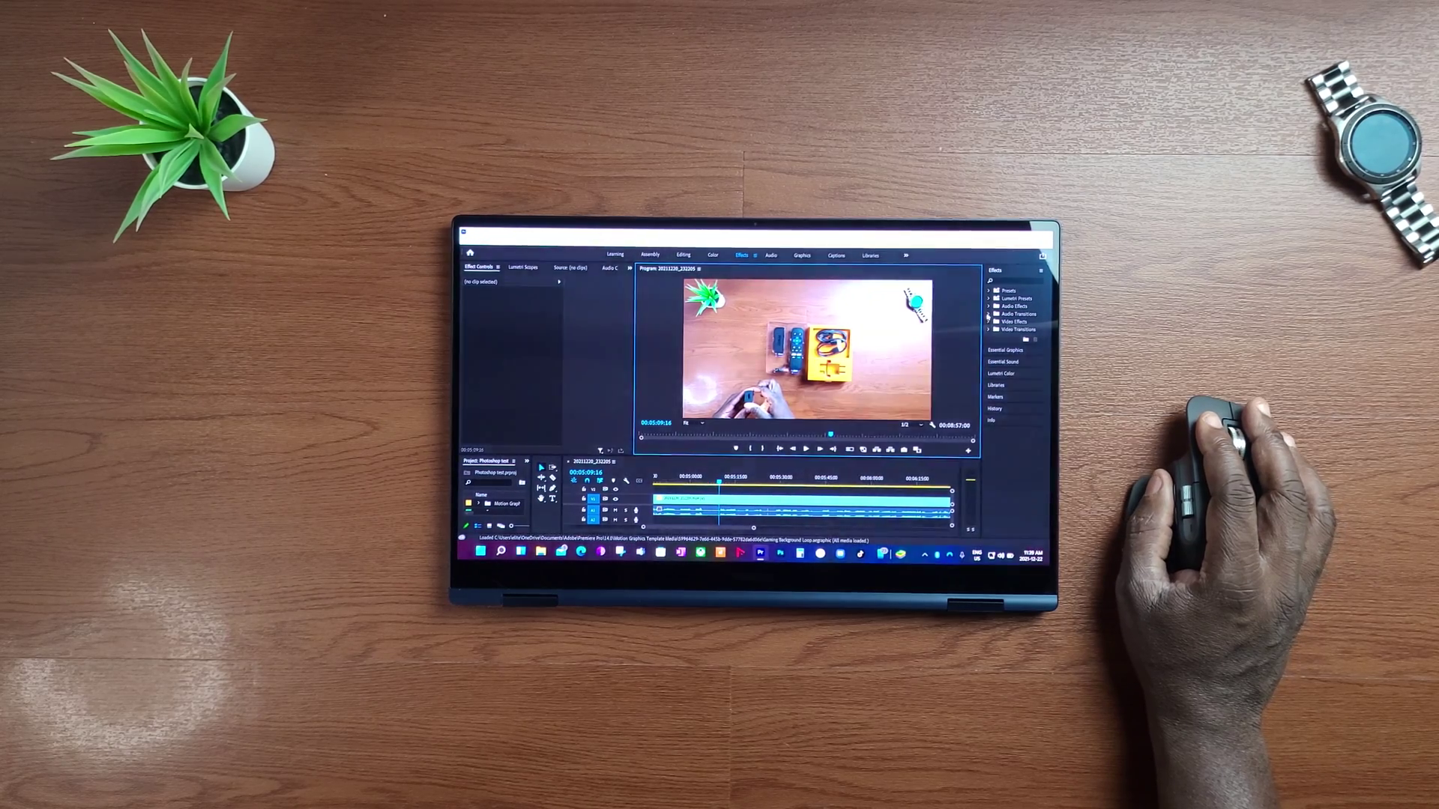
Browse the glitch presets under Video Effects, select the clip, and preview the glitch transition.
click(989, 322)
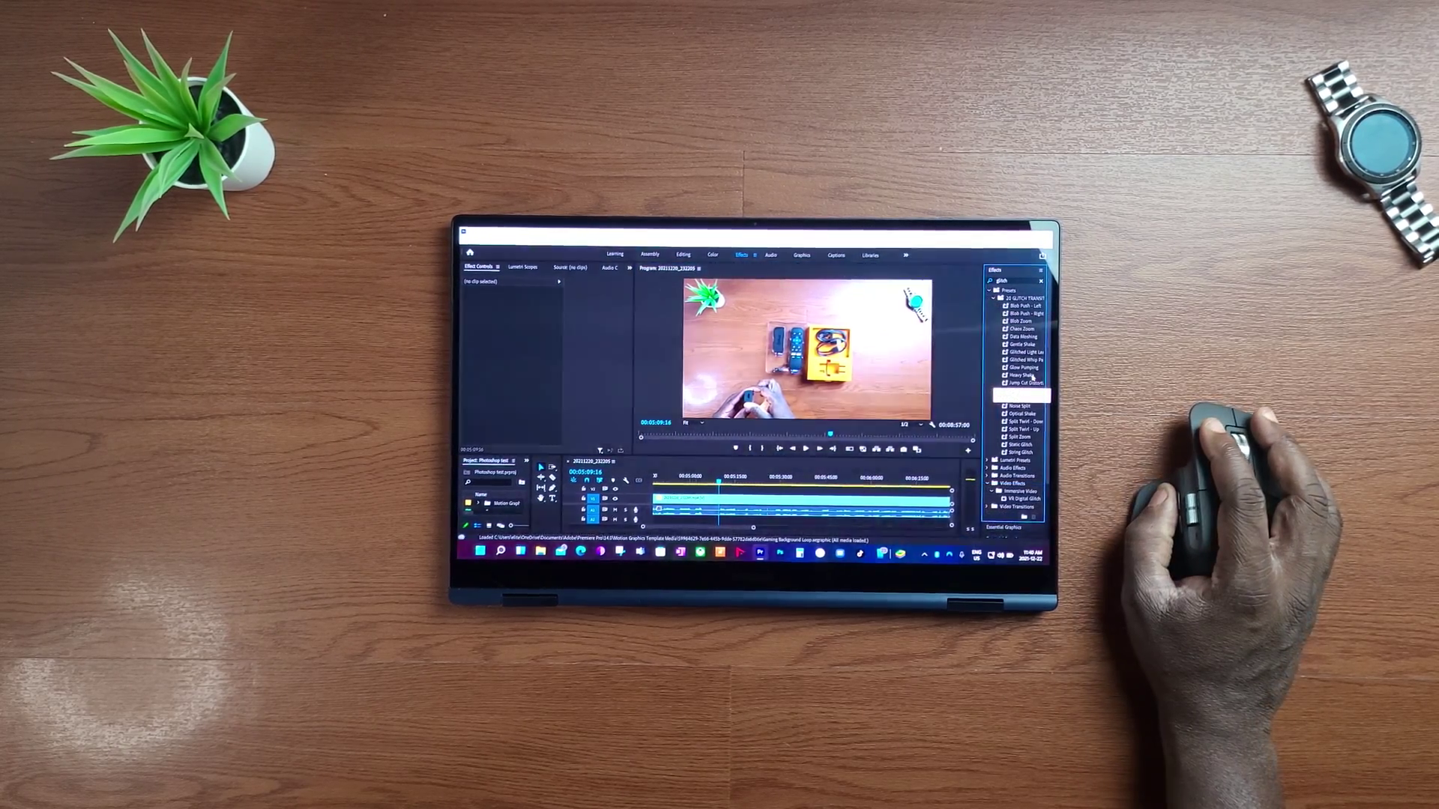
key(Down)
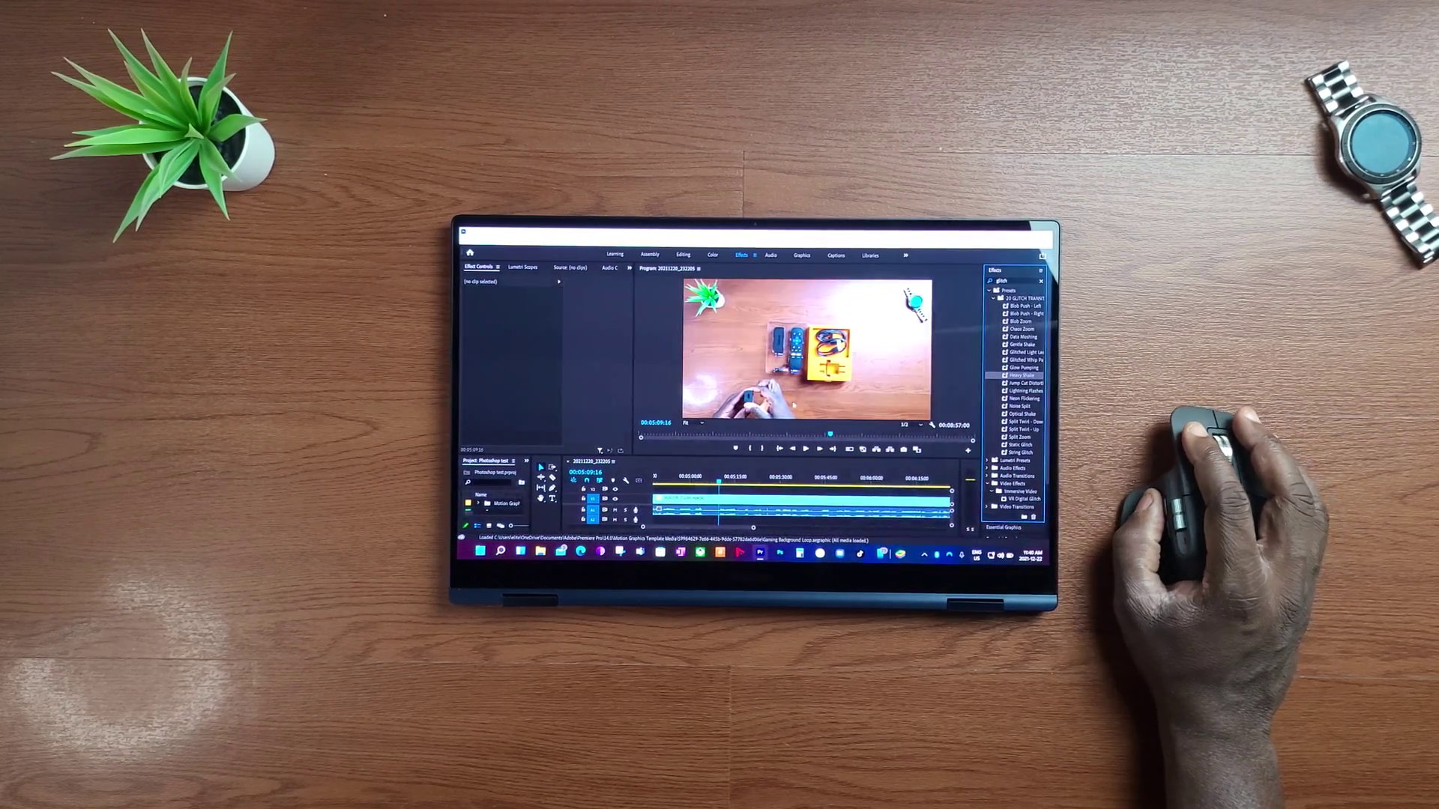
click(716, 508)
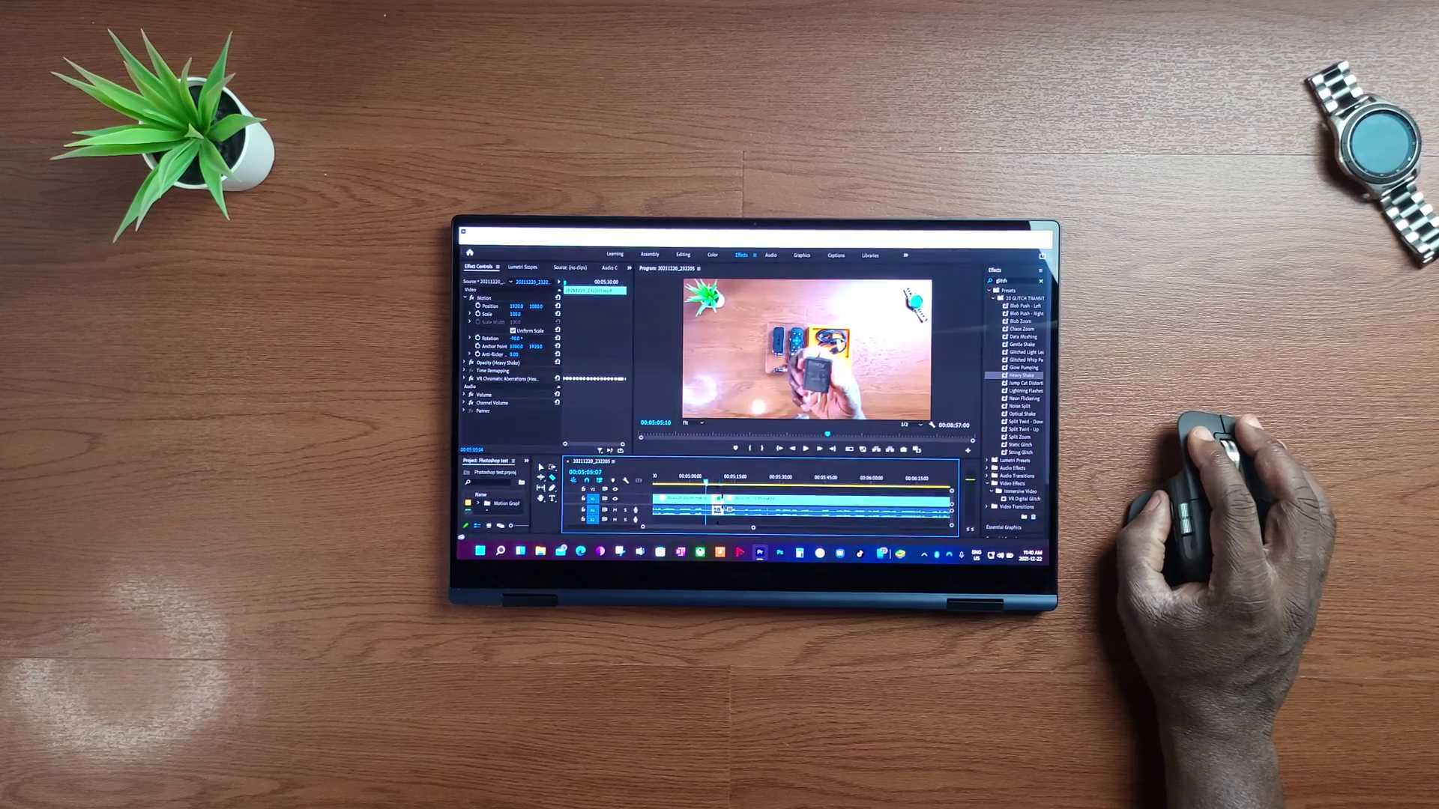
click(907, 426)
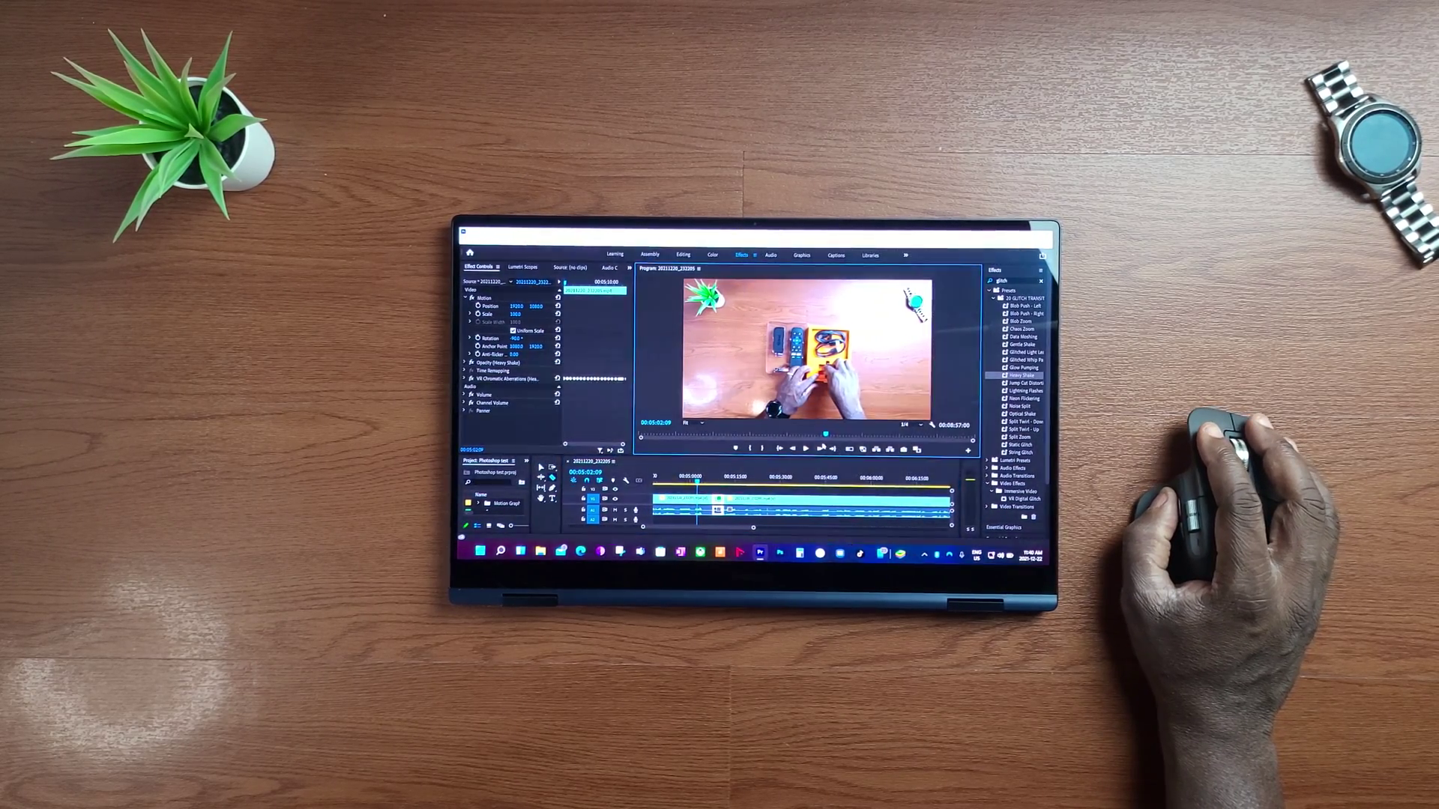
click(806, 448)
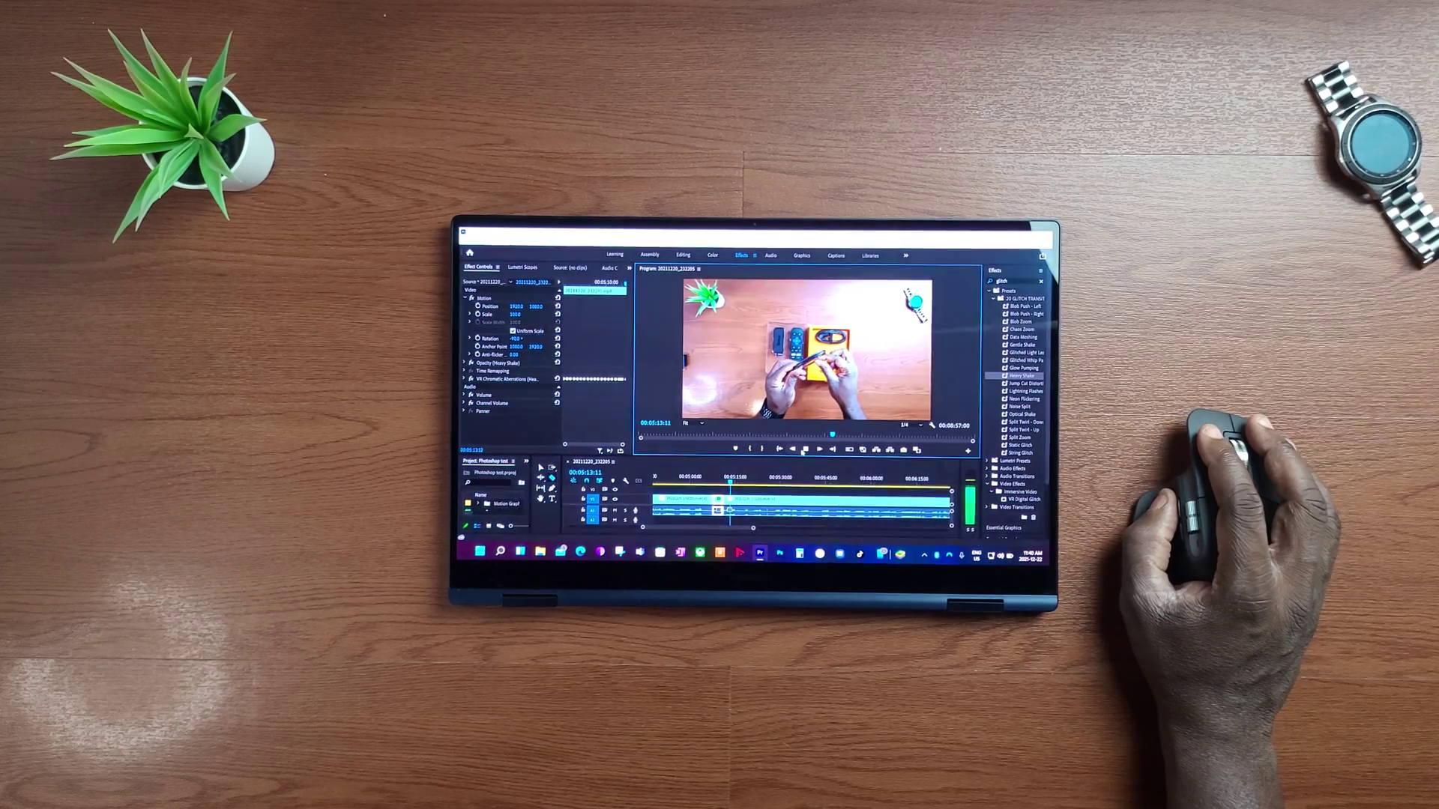
click(806, 449)
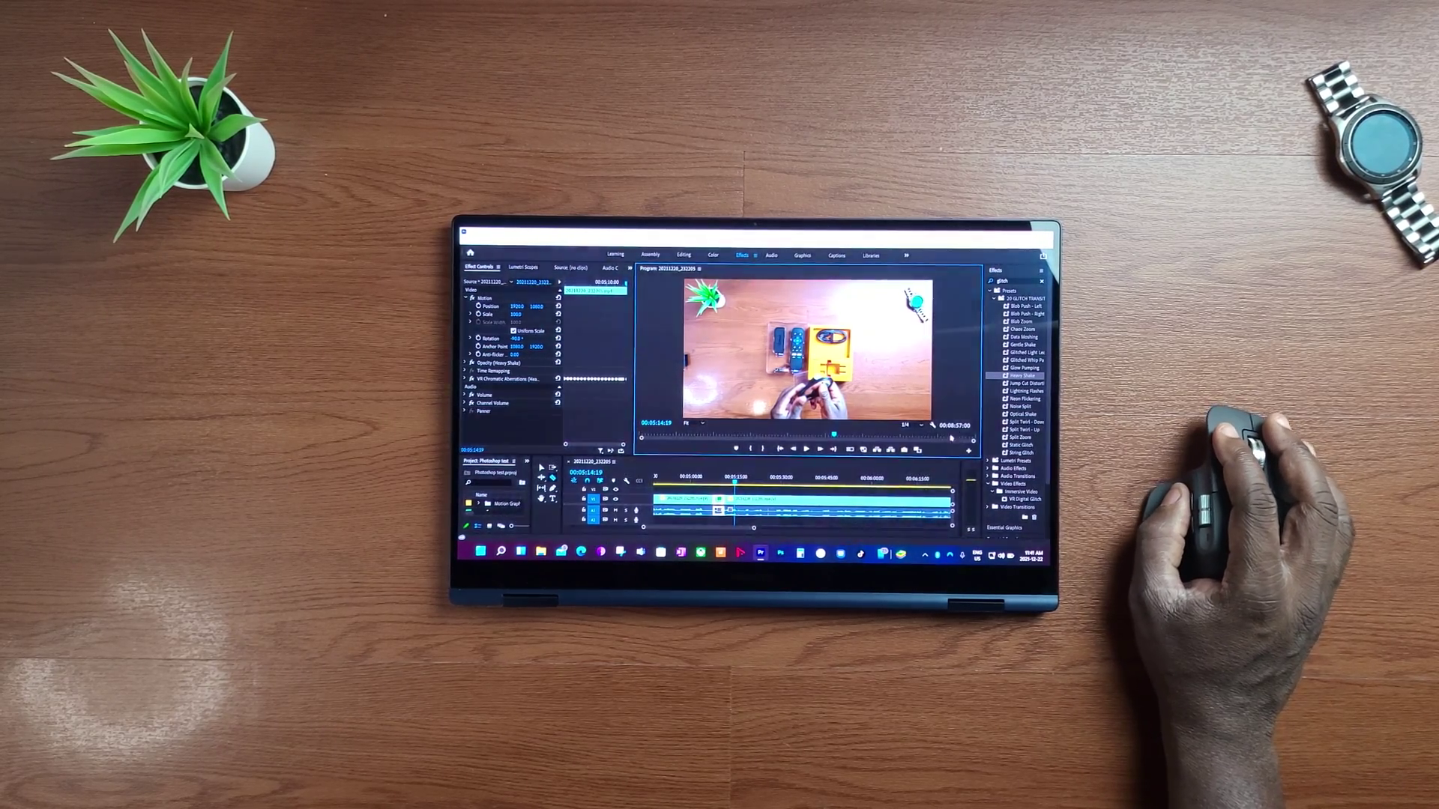
In the Graphics workspace, place Lower Thirds 04 on track V3 and preview it.
click(802, 256)
scroll(996, 403, down, 3)
scroll(993, 400, down, 3)
scroll(991, 398, down, 3)
scroll(992, 398, down, 3)
scroll(992, 398, down, 3)
scroll(990, 398, down, 3)
scroll(986, 396, down, 3)
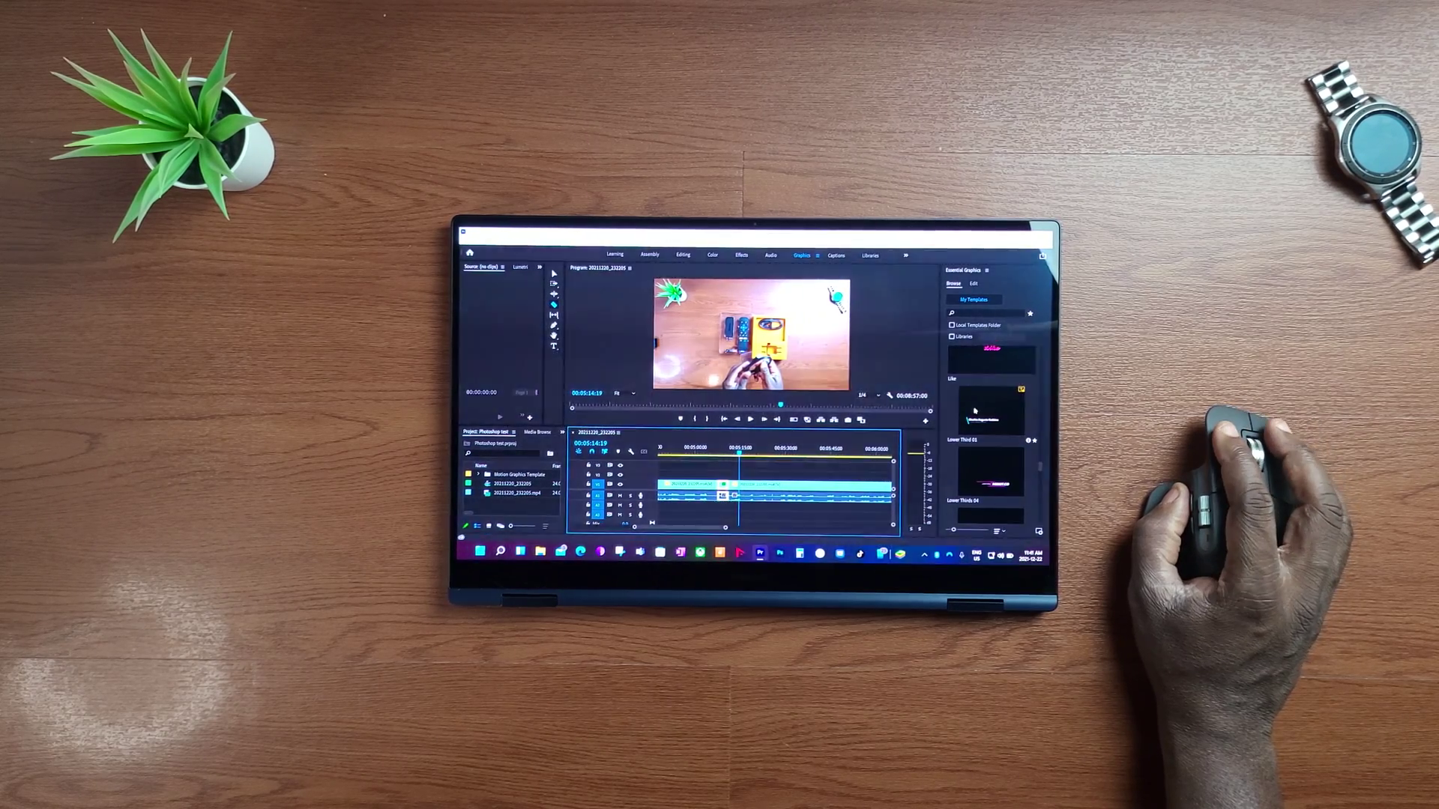
scroll(993, 449, down, 3)
scroll(992, 450, down, 3)
click(983, 427)
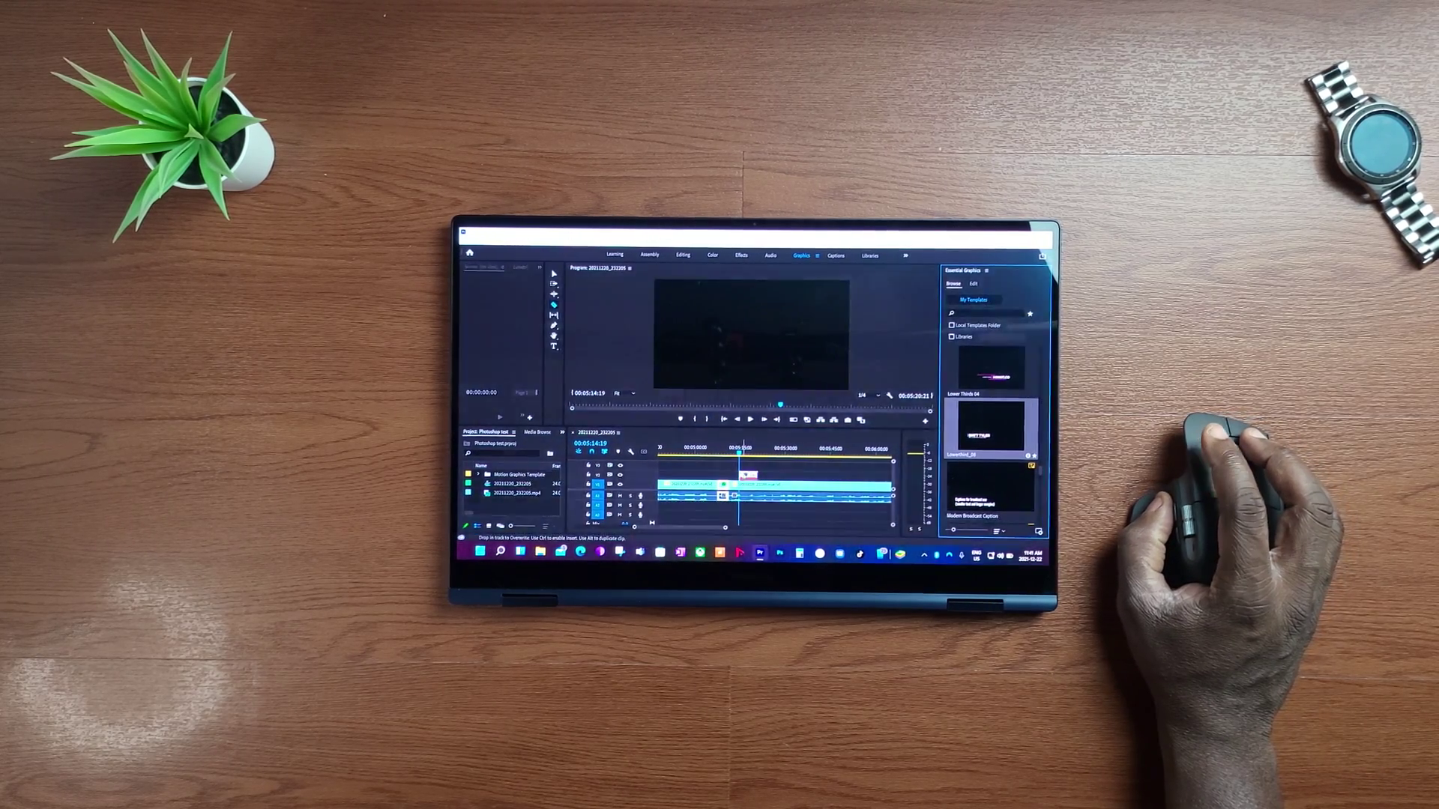
drag(983, 428, 744, 461)
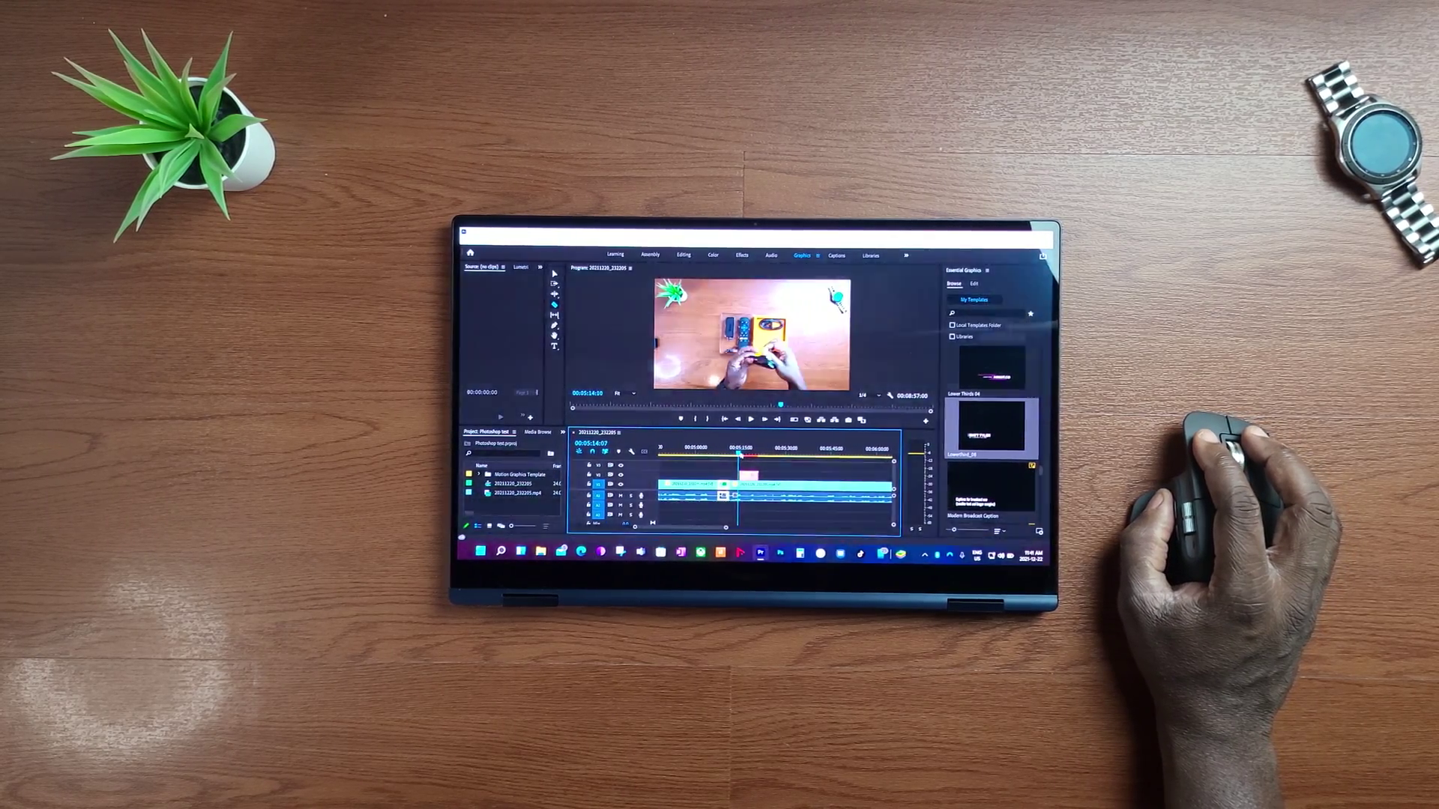
click(752, 419)
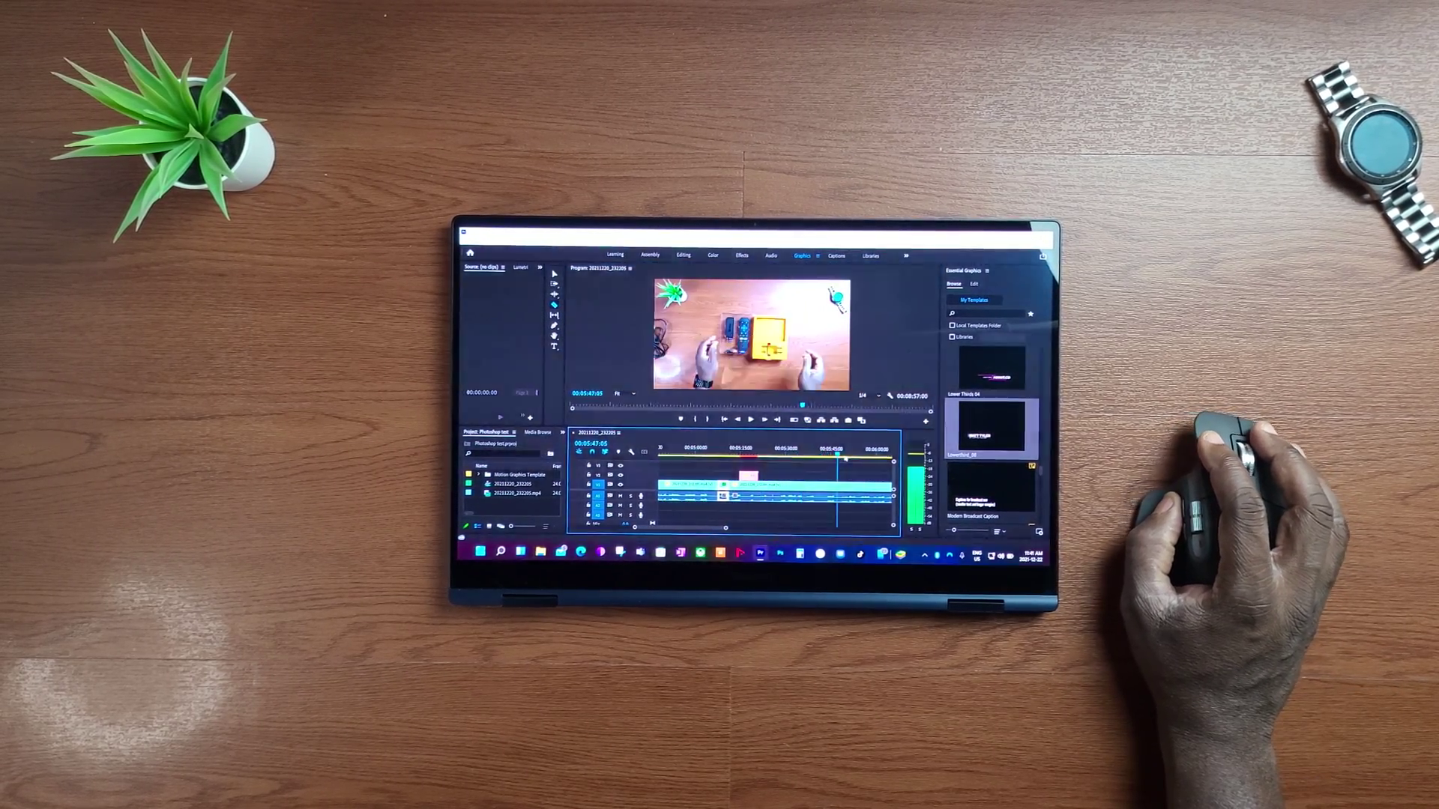
click(697, 451)
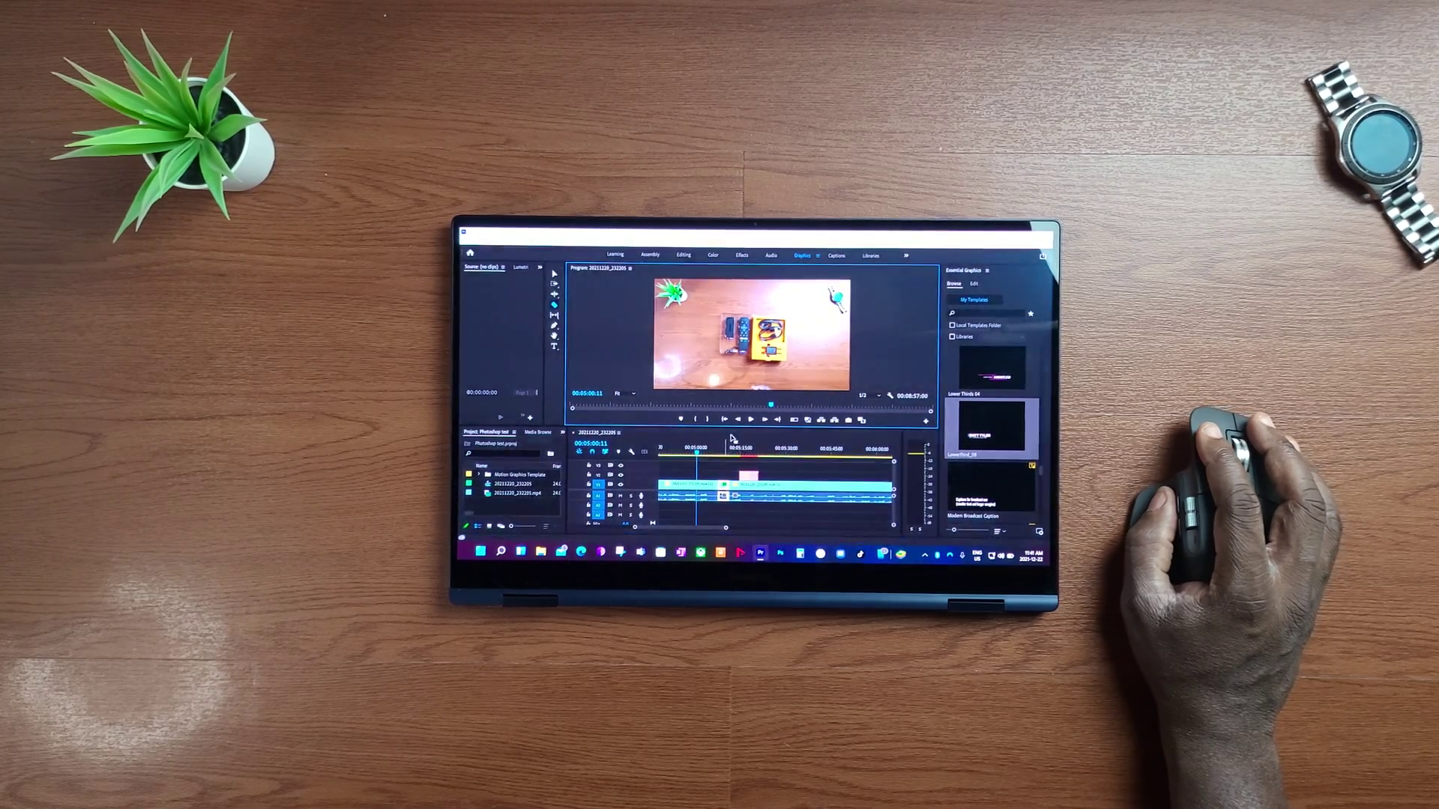
key(space)
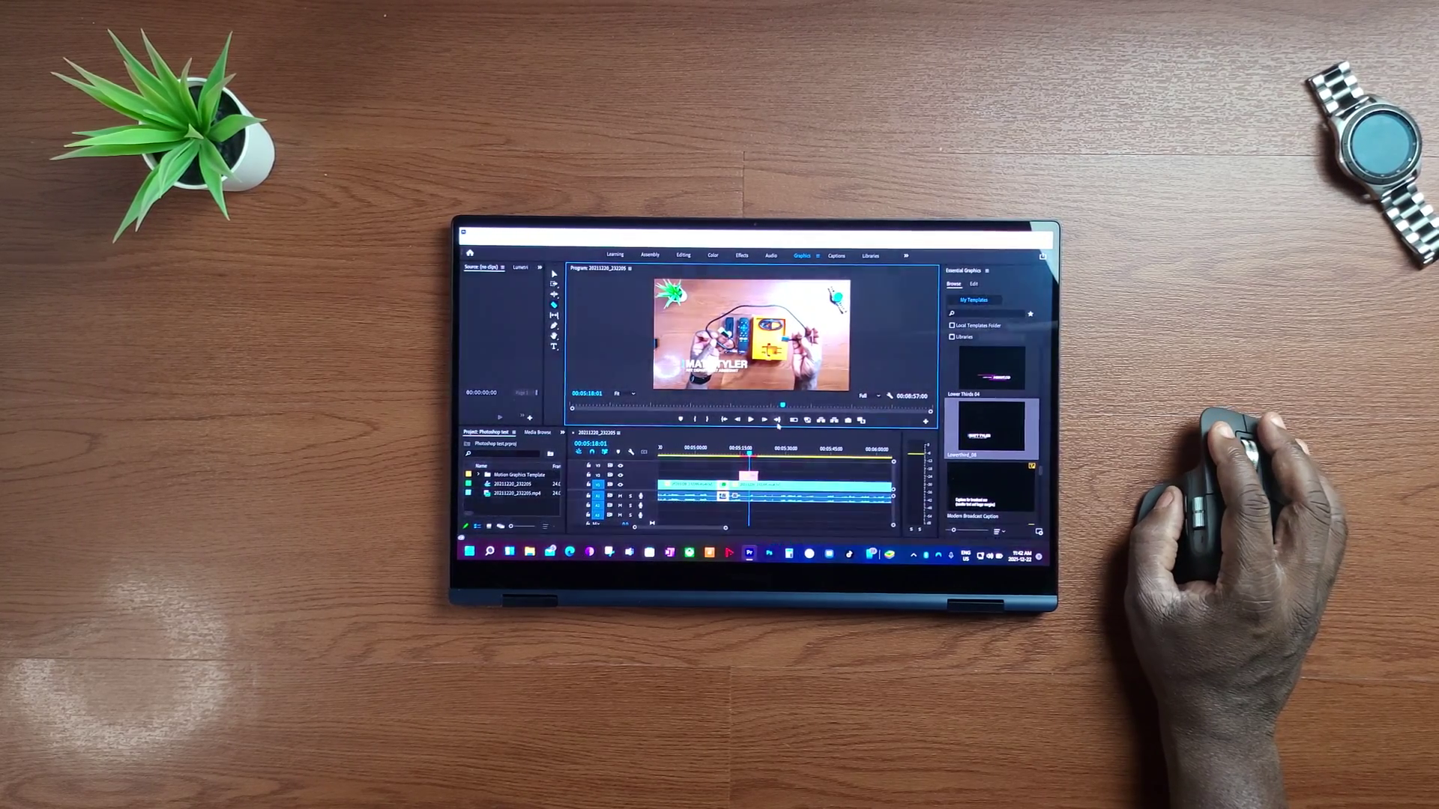
scroll(730, 484, up, 5)
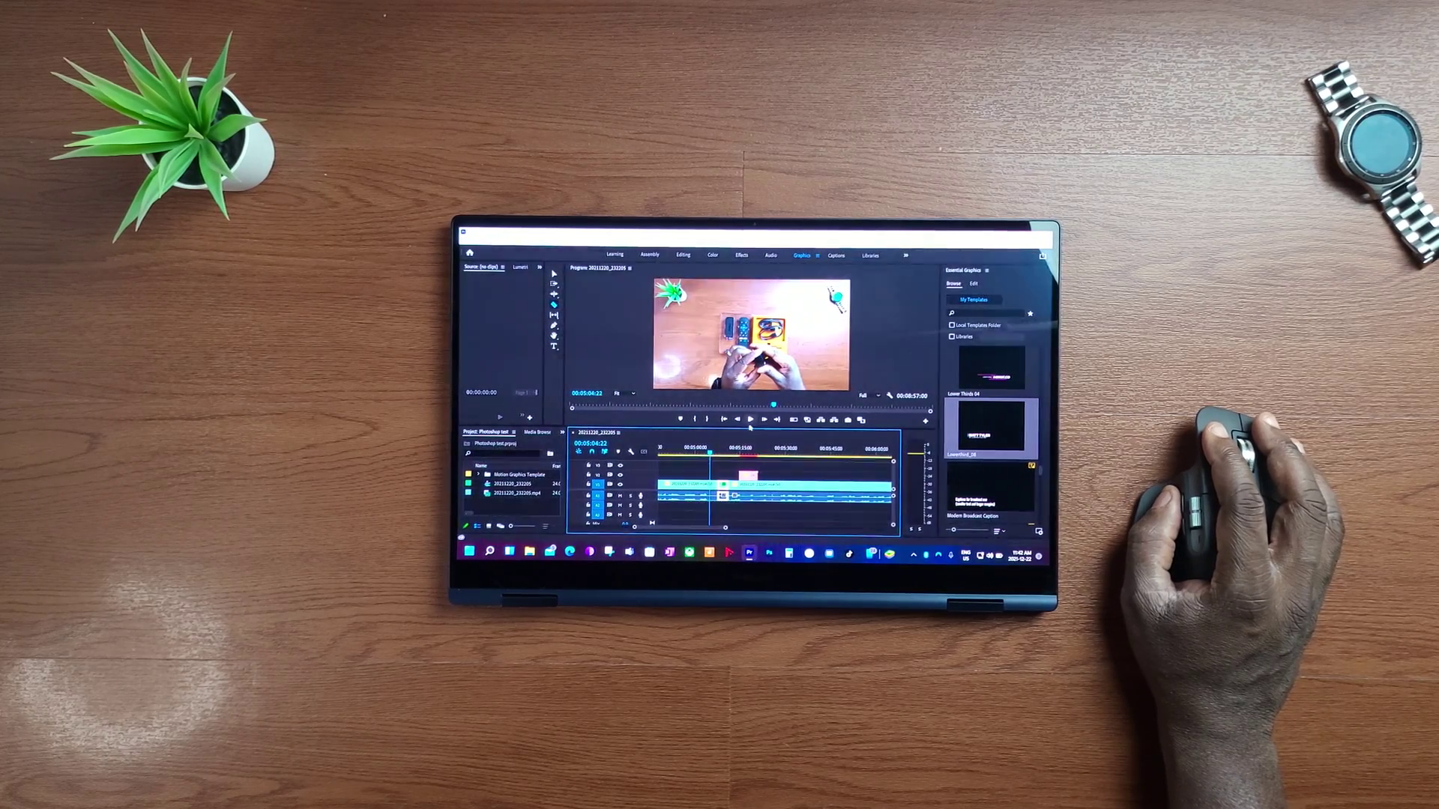
drag(723, 496, 725, 519)
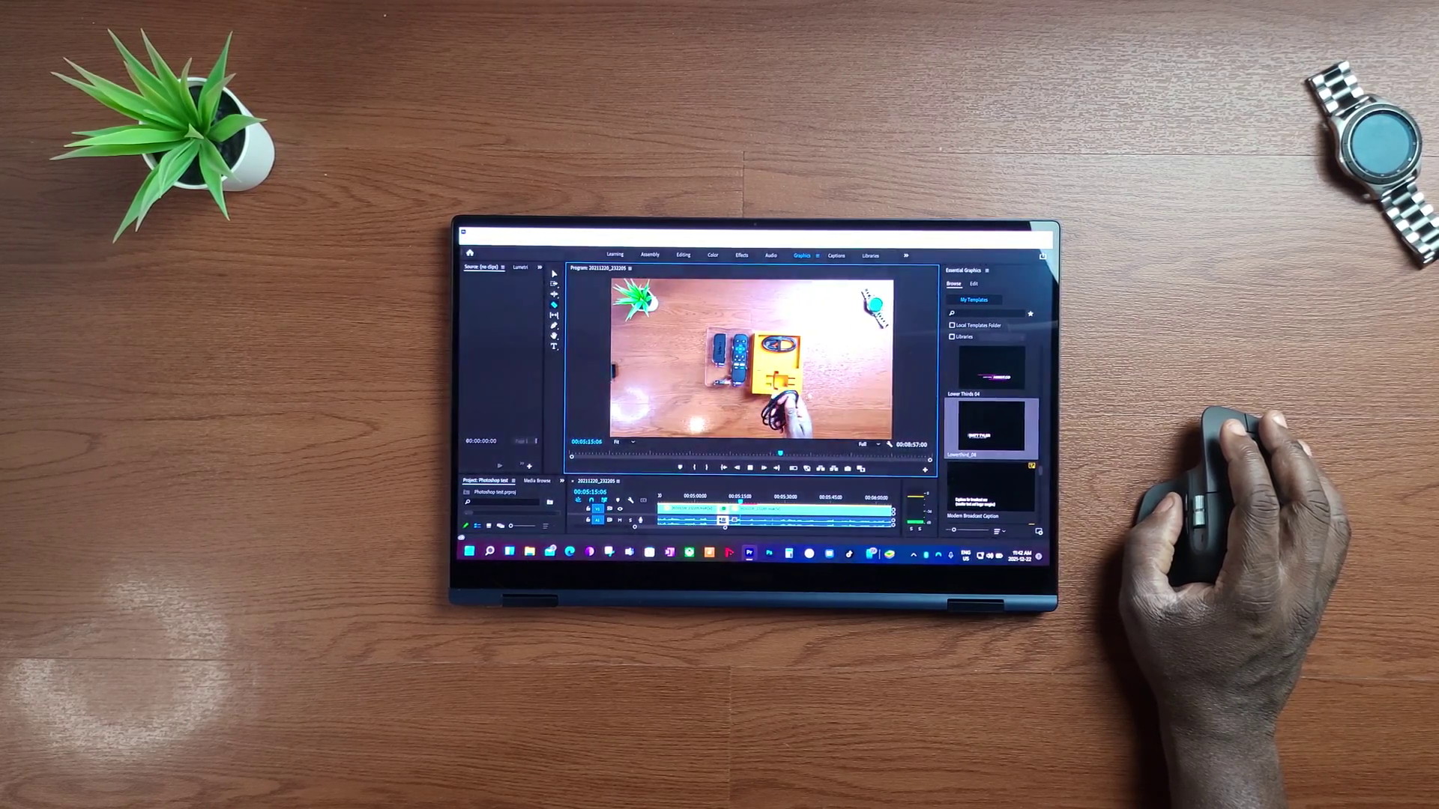
key(space)
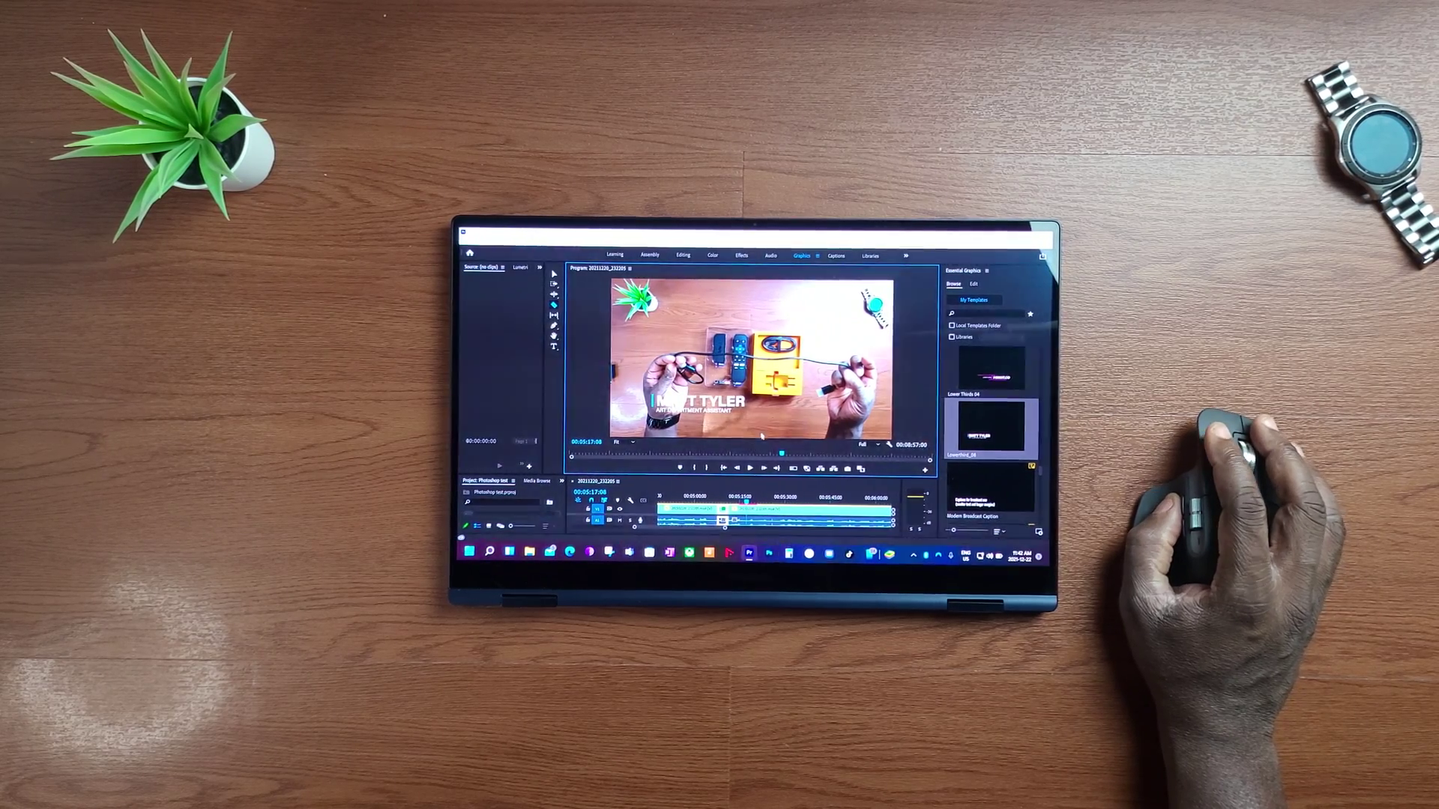
Shrink the Program Monitor back and set playback resolution to 1/2.
drag(753, 477, 754, 412)
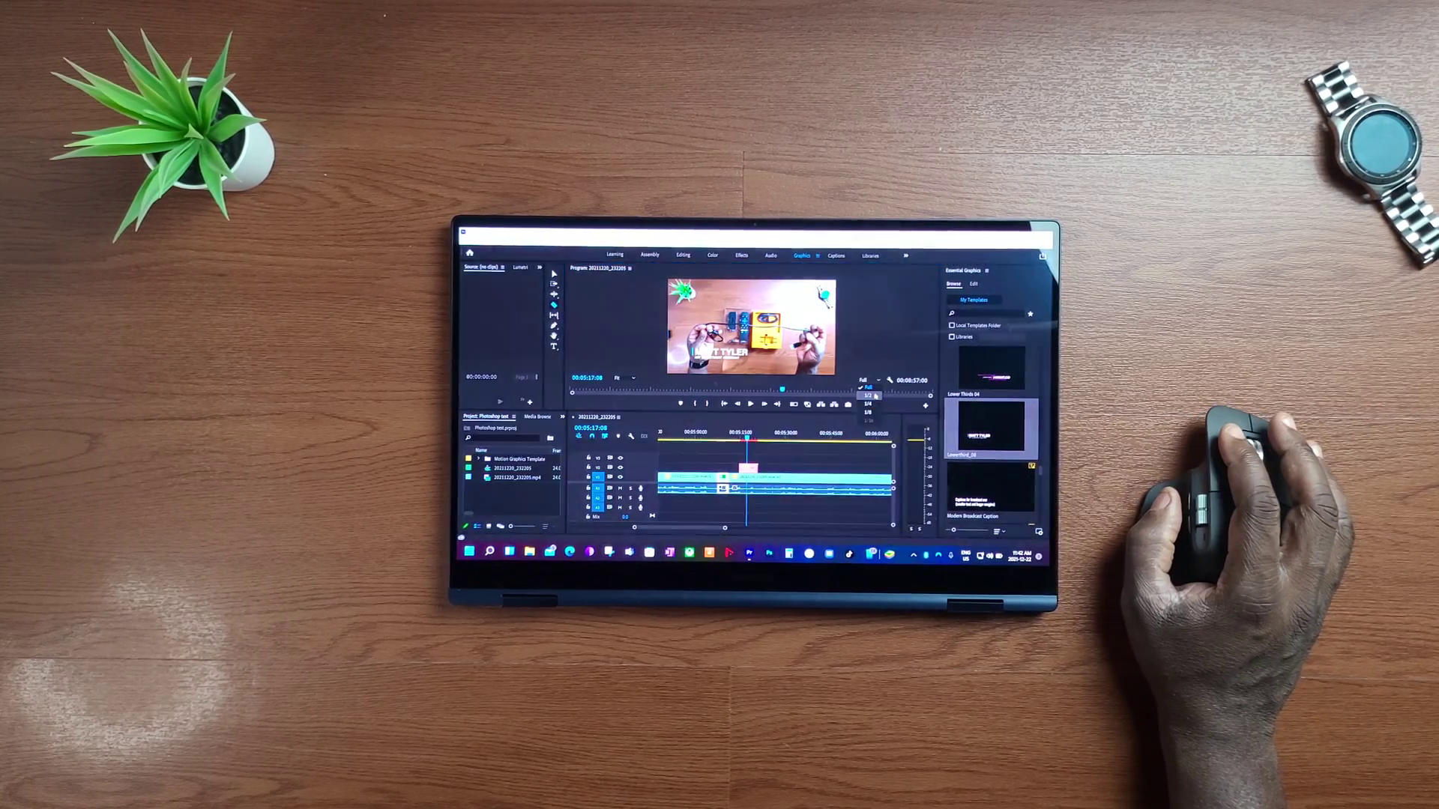
click(872, 380)
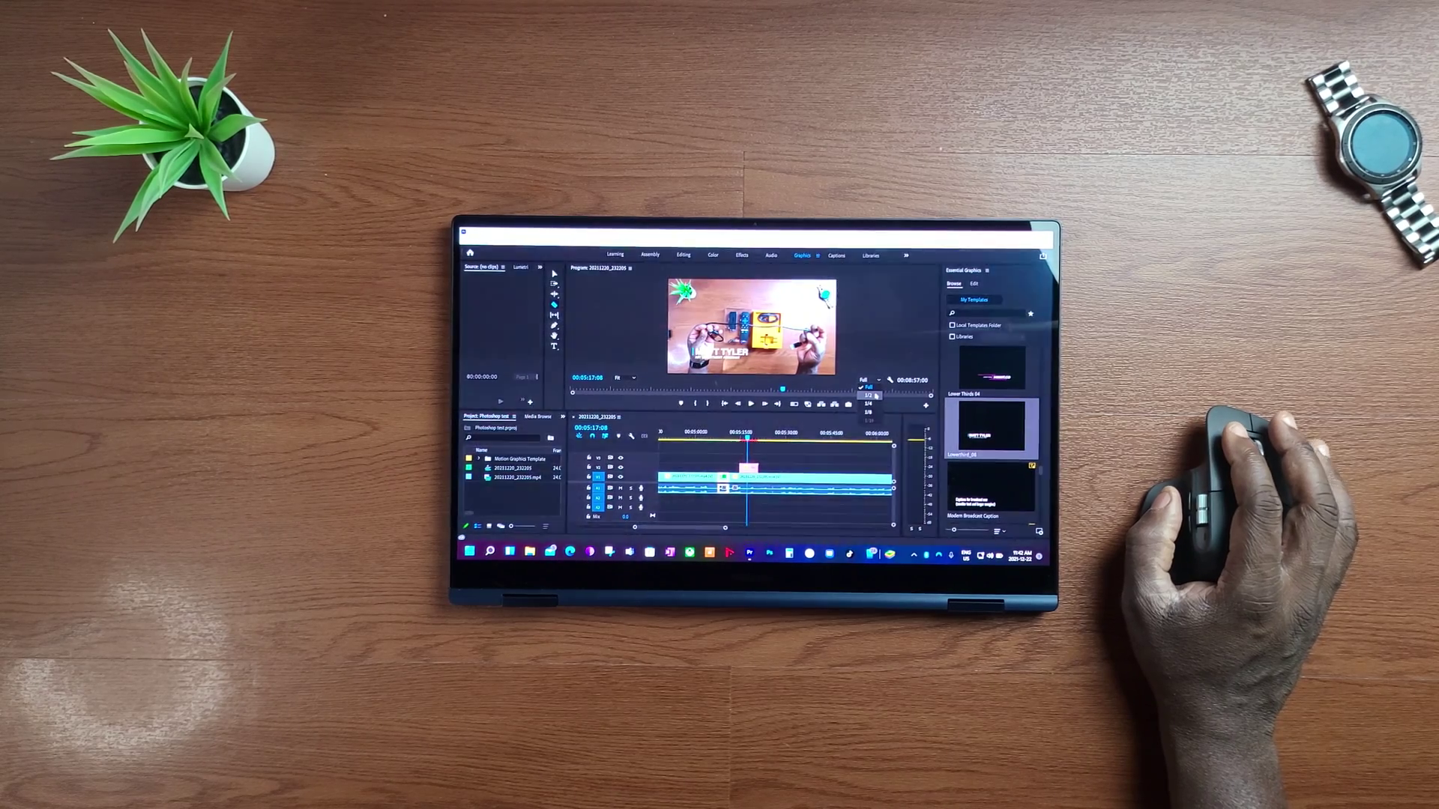
click(872, 397)
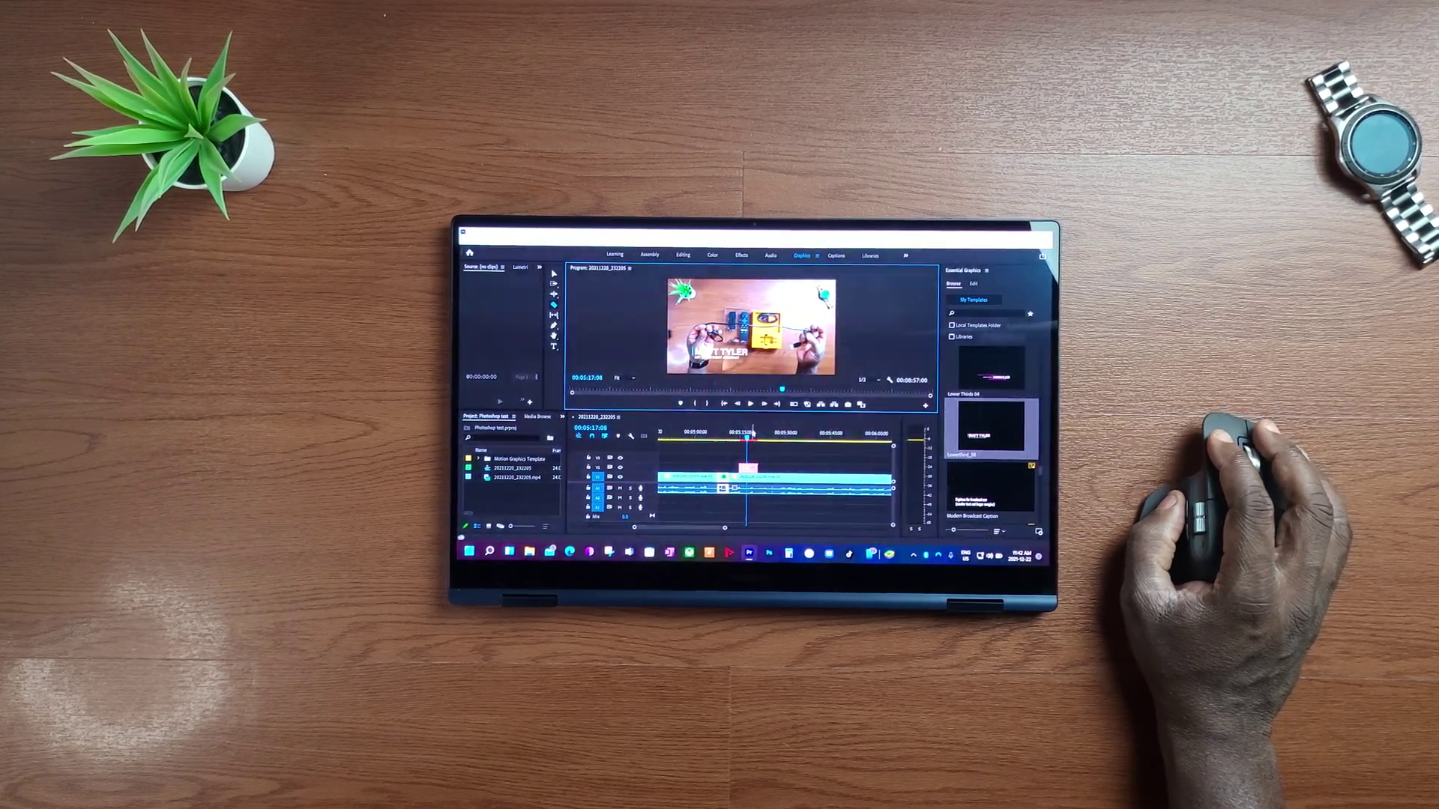
Preview the glitch transition from just before it, then enlarge the Program Monitor.
click(719, 433)
key(space)
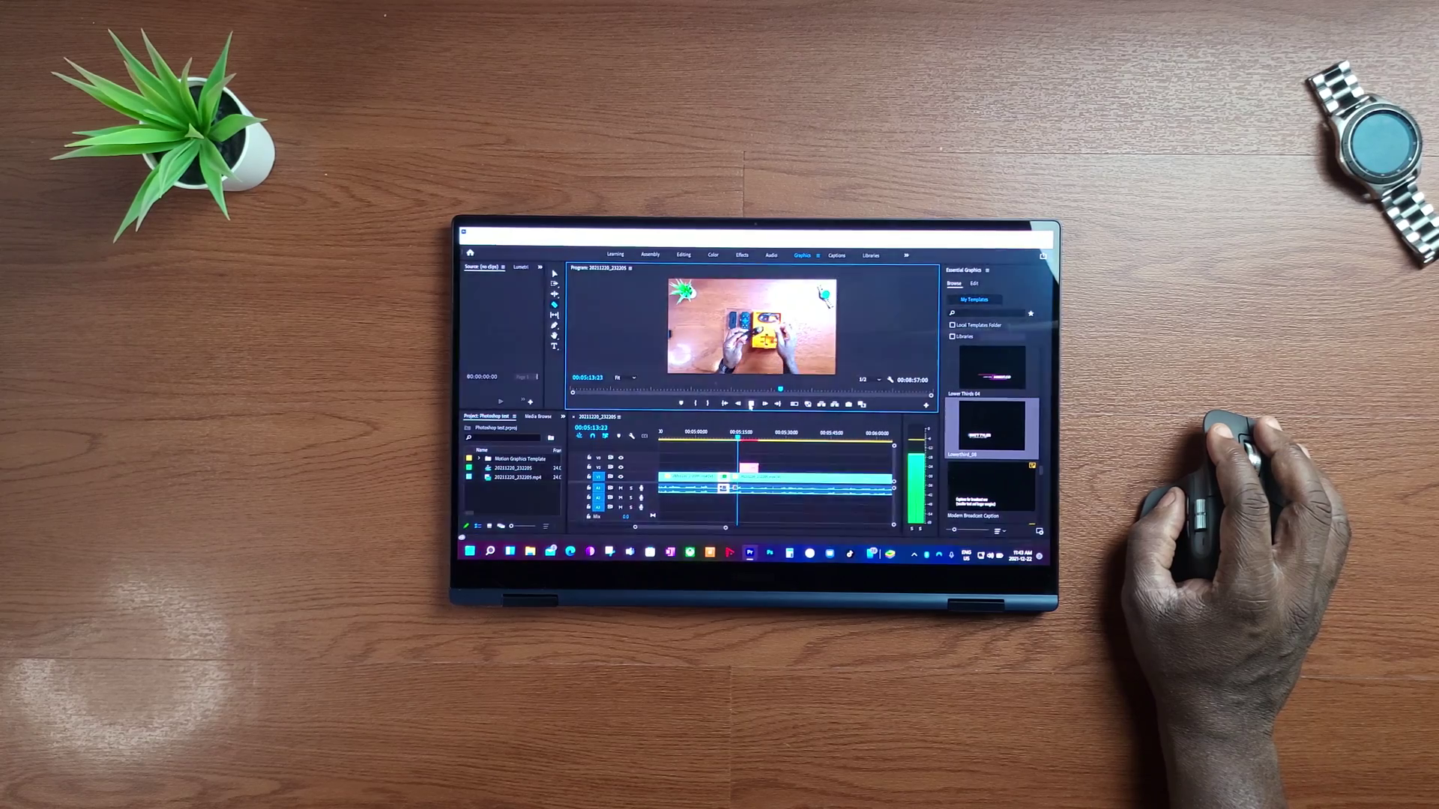
scroll(776, 484, up, 5)
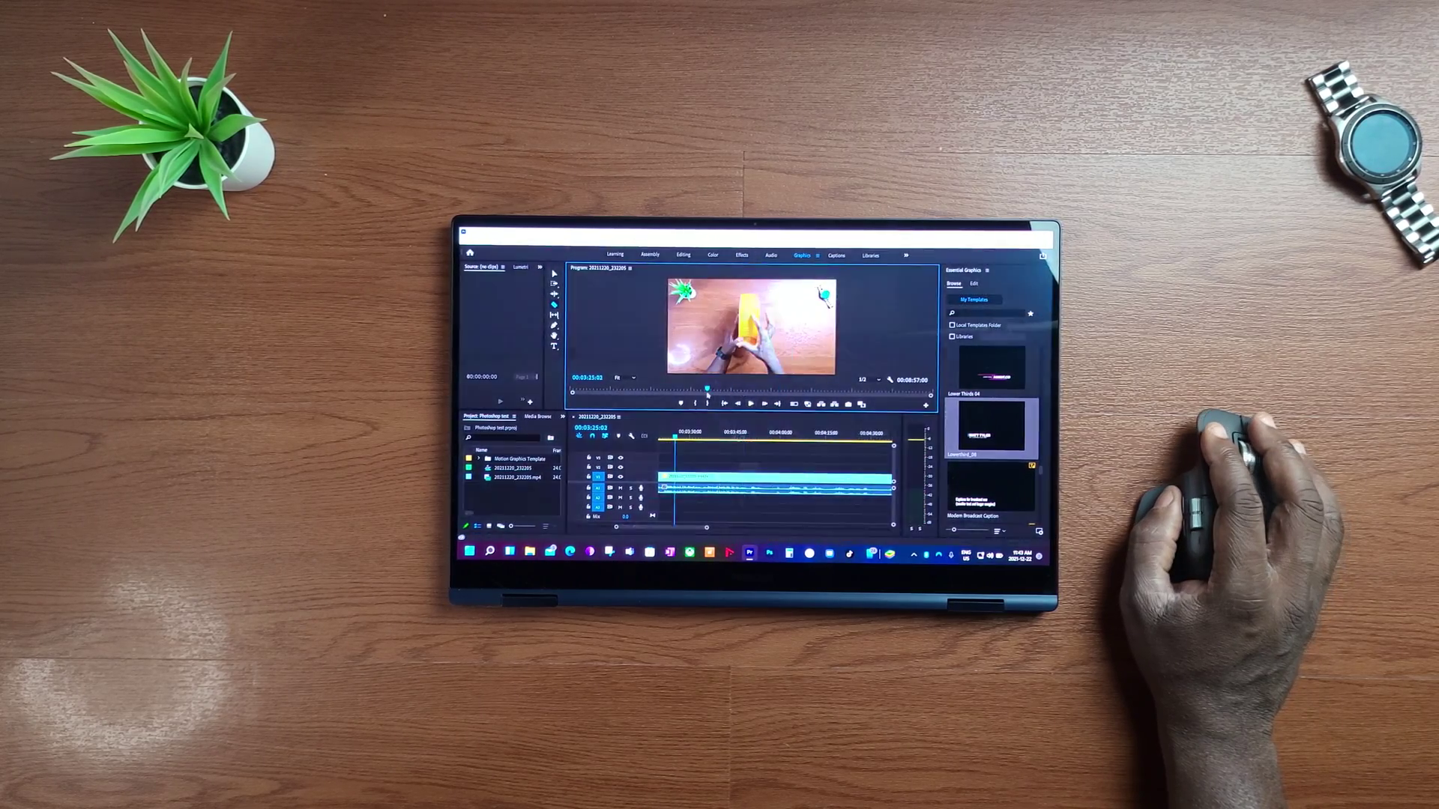
scroll(776, 484, down, 5)
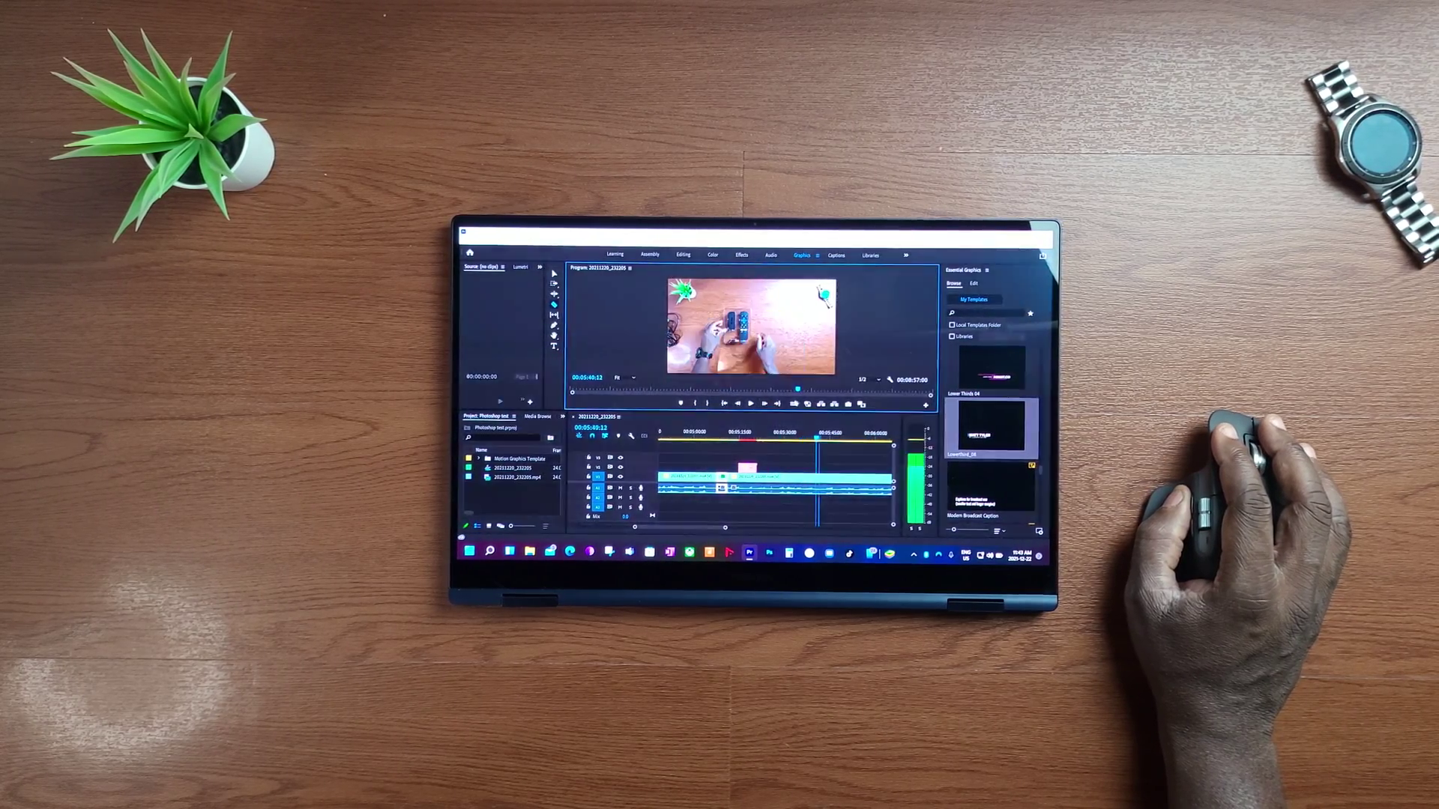
scroll(776, 483, down, 3)
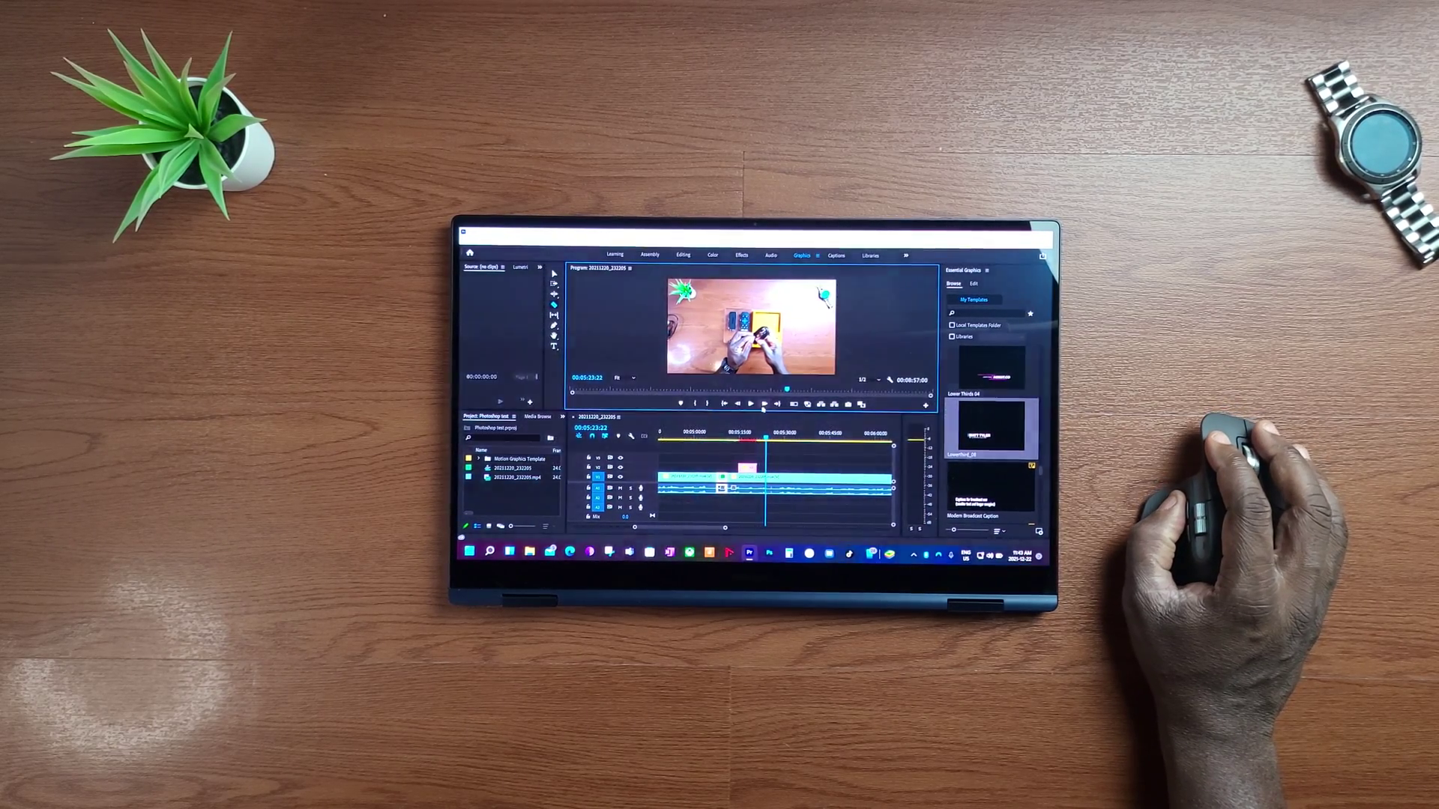
drag(743, 411, 742, 485)
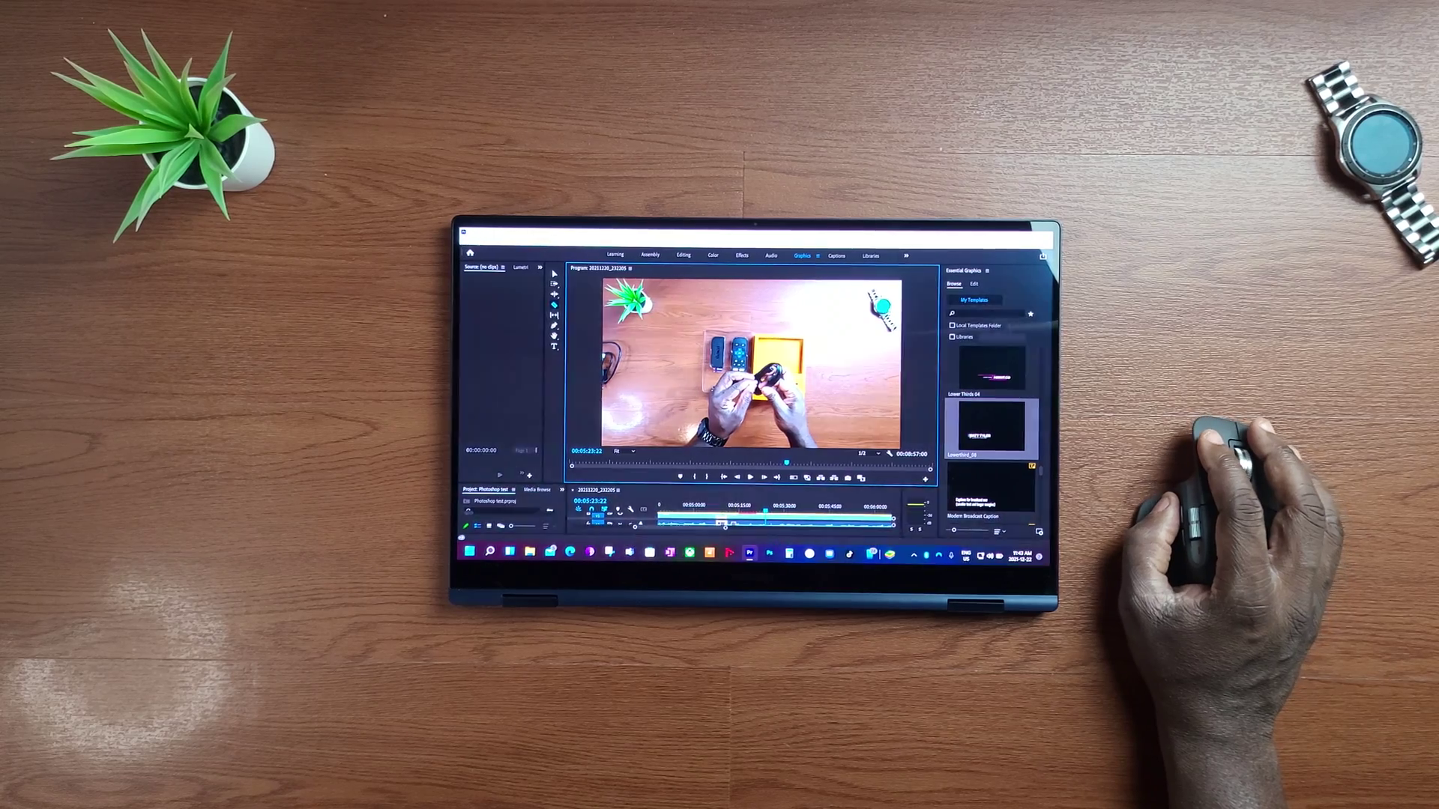
In Preferences > Media, uncheck H.264/HEVC hardware accelerated decoding.
click(577, 250)
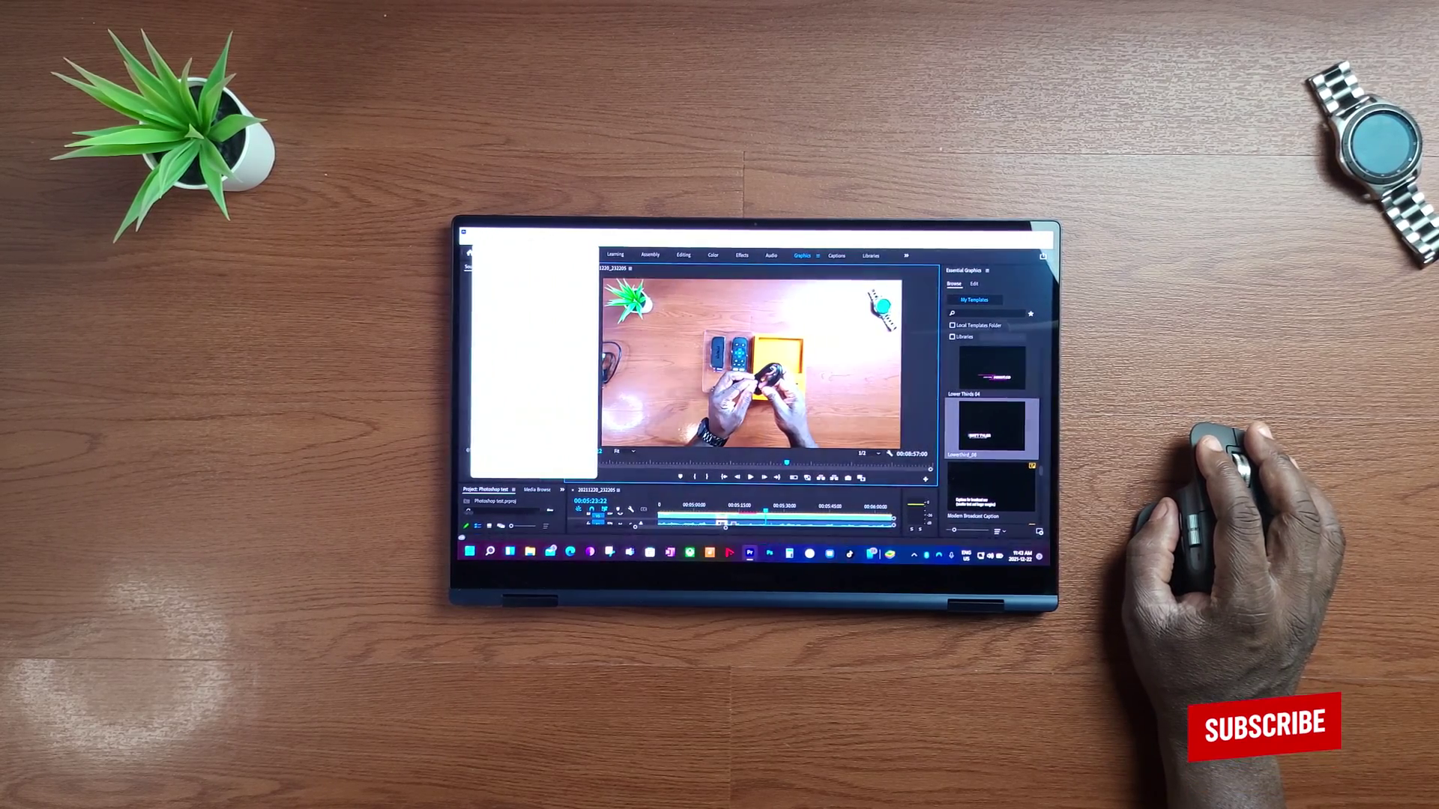
click(534, 439)
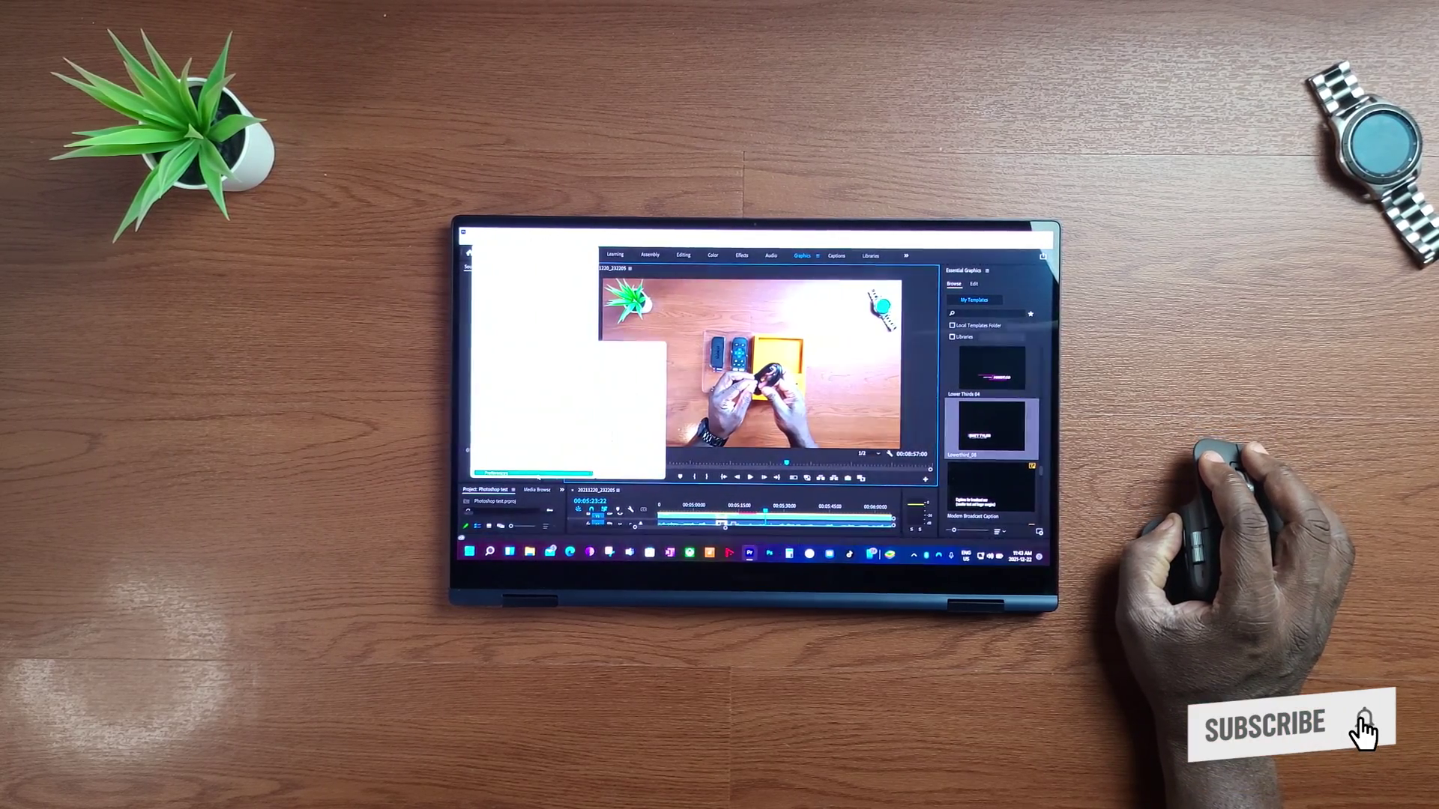
click(630, 433)
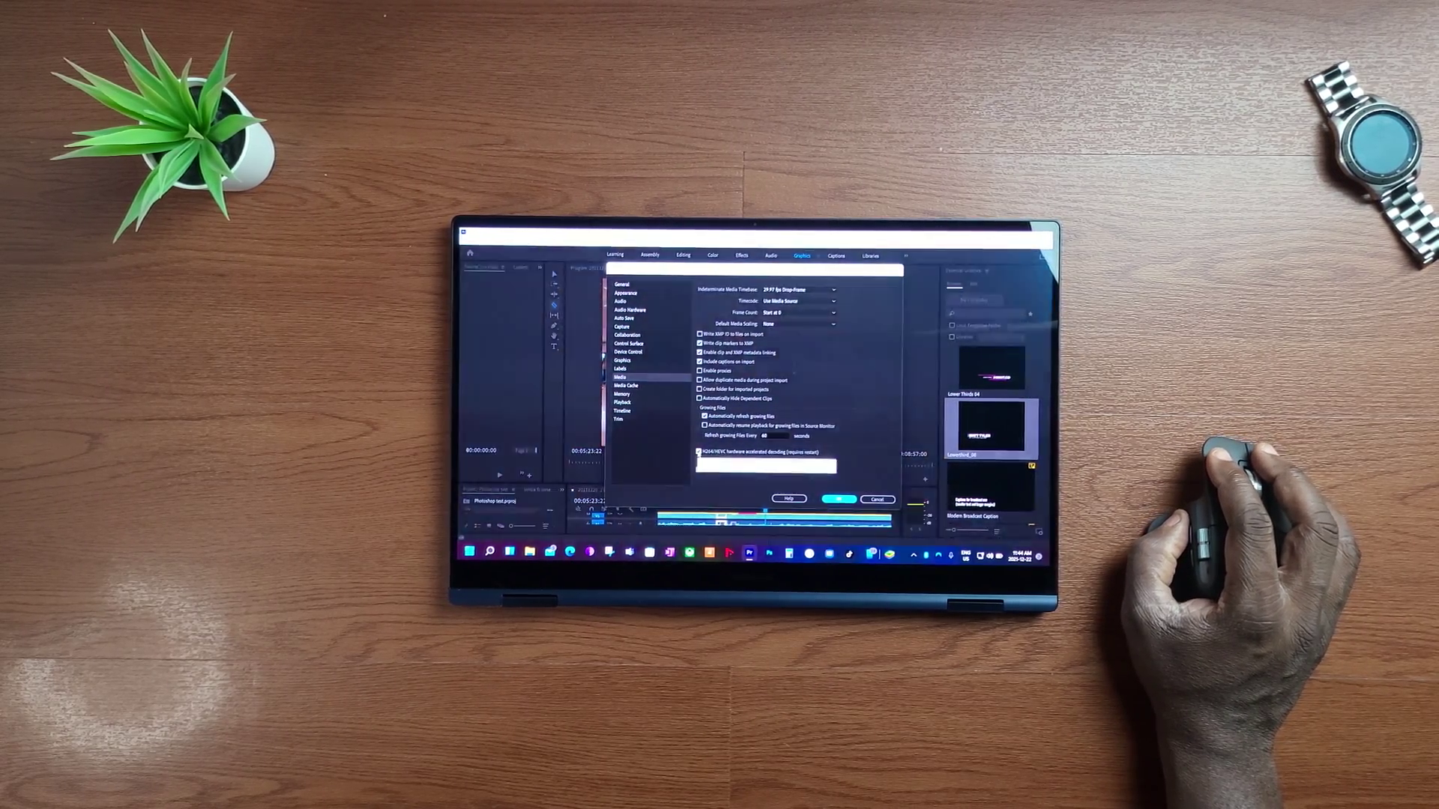
mouse_move(742, 452)
click(700, 453)
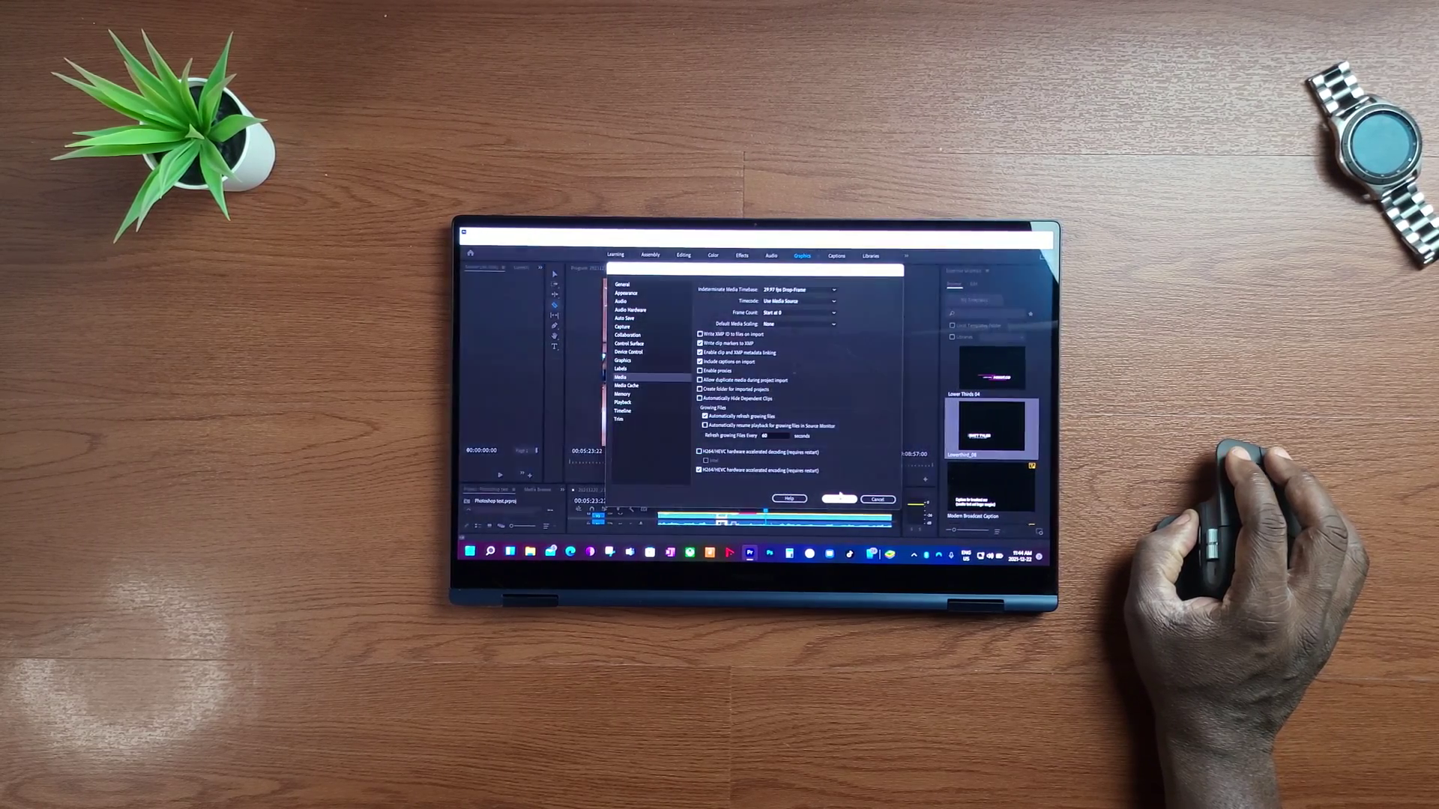
Confirm the preference change with OK in the Preferences dialog.
click(838, 500)
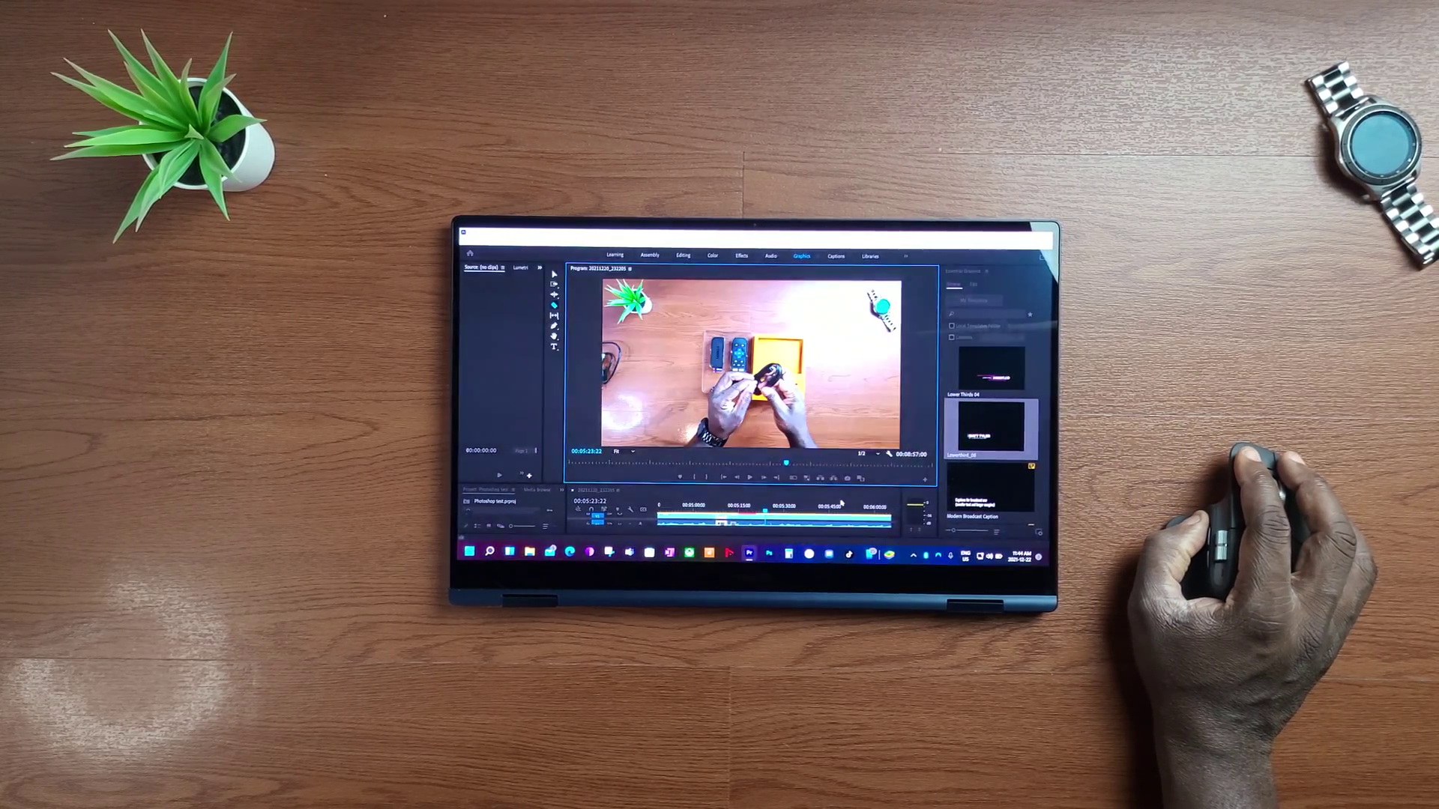